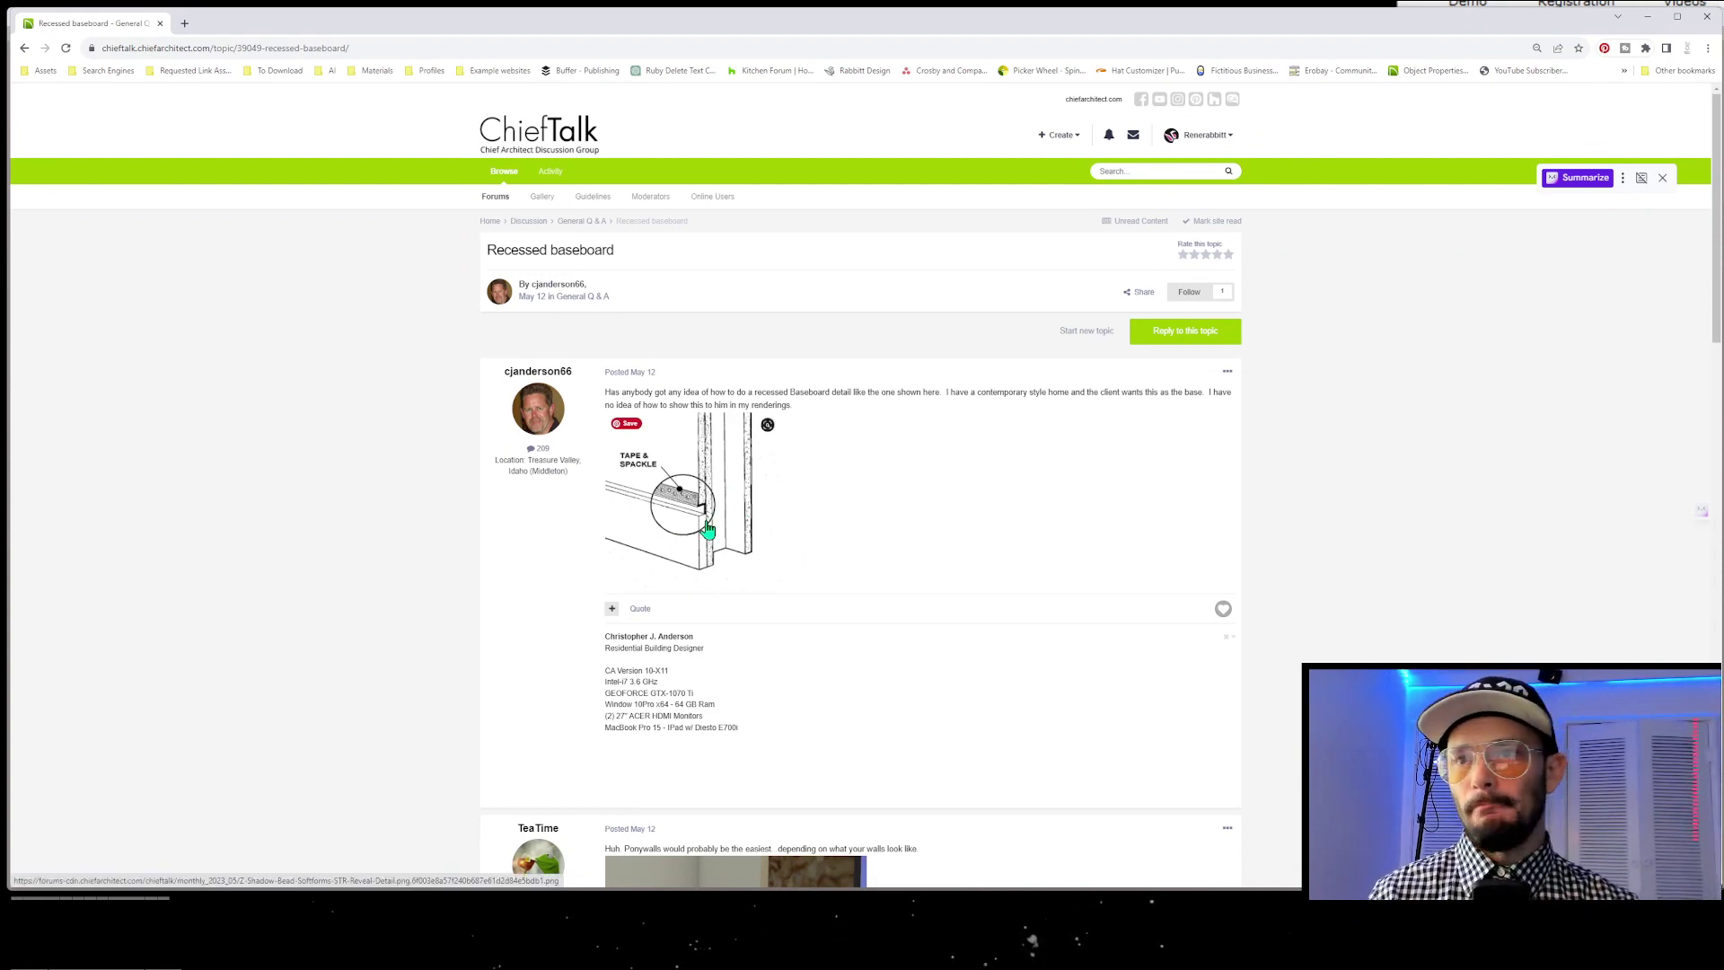
{"action": "scroll", "coordinate": [707, 529], "scroll_direction": "down", "scroll_amount": 6}
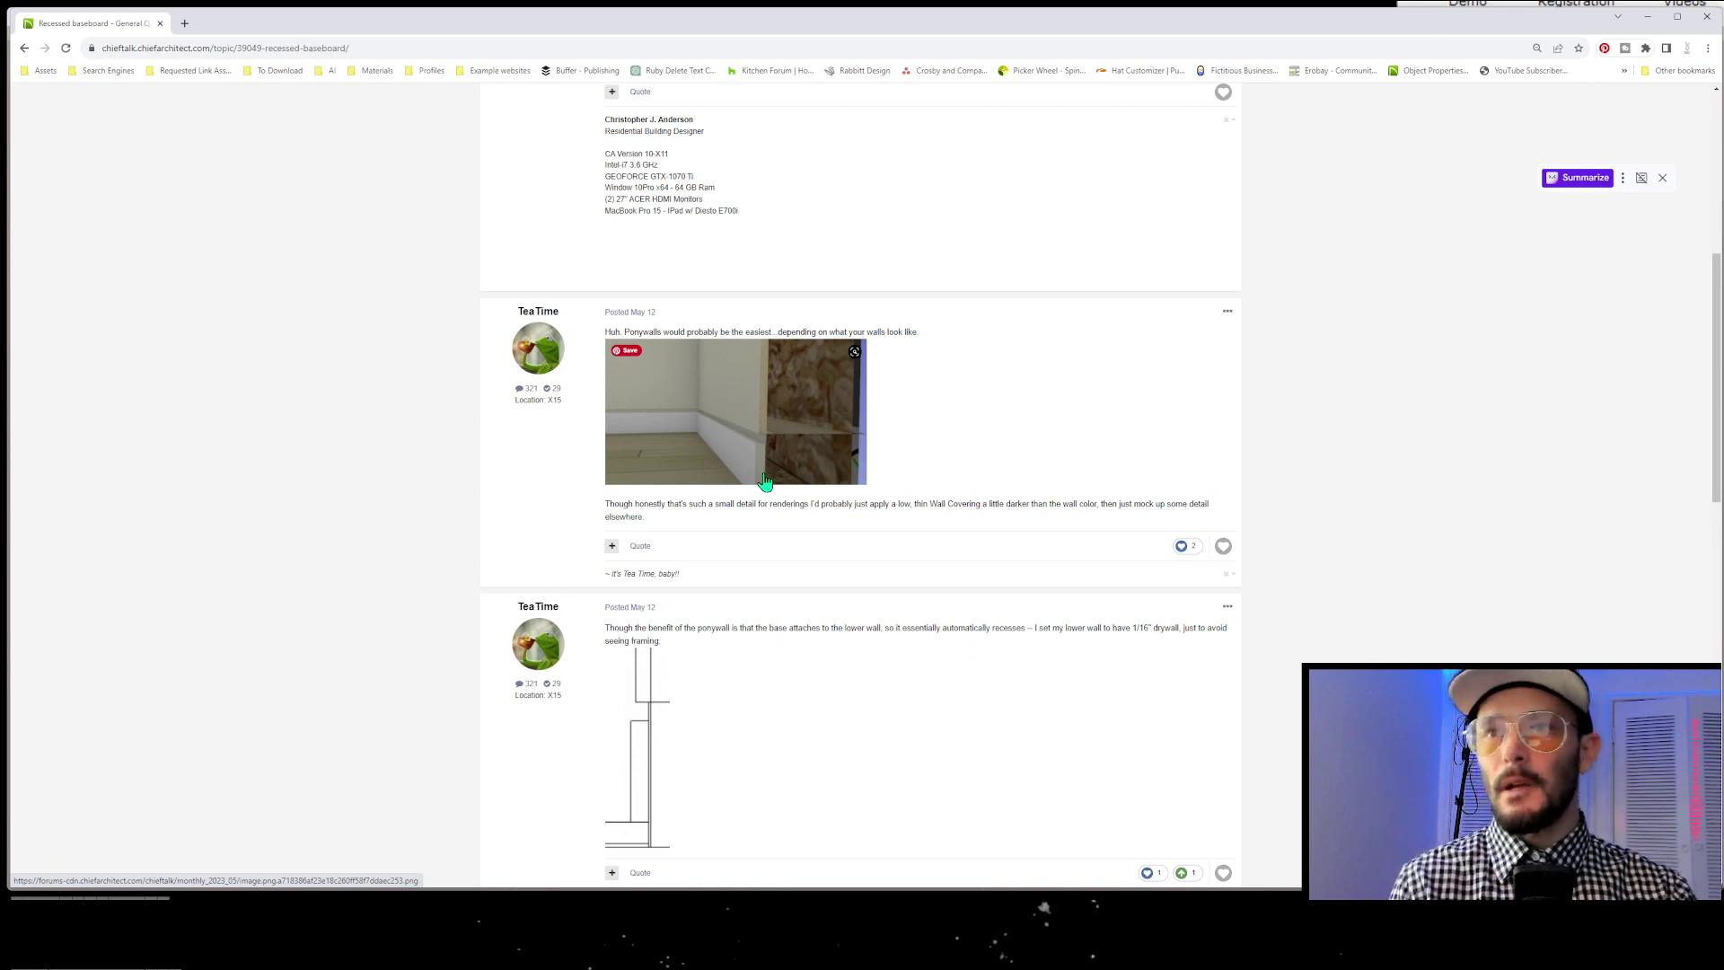
{"action": "scroll", "coordinate": [939, 469], "scroll_direction": "down", "scroll_amount": 8}
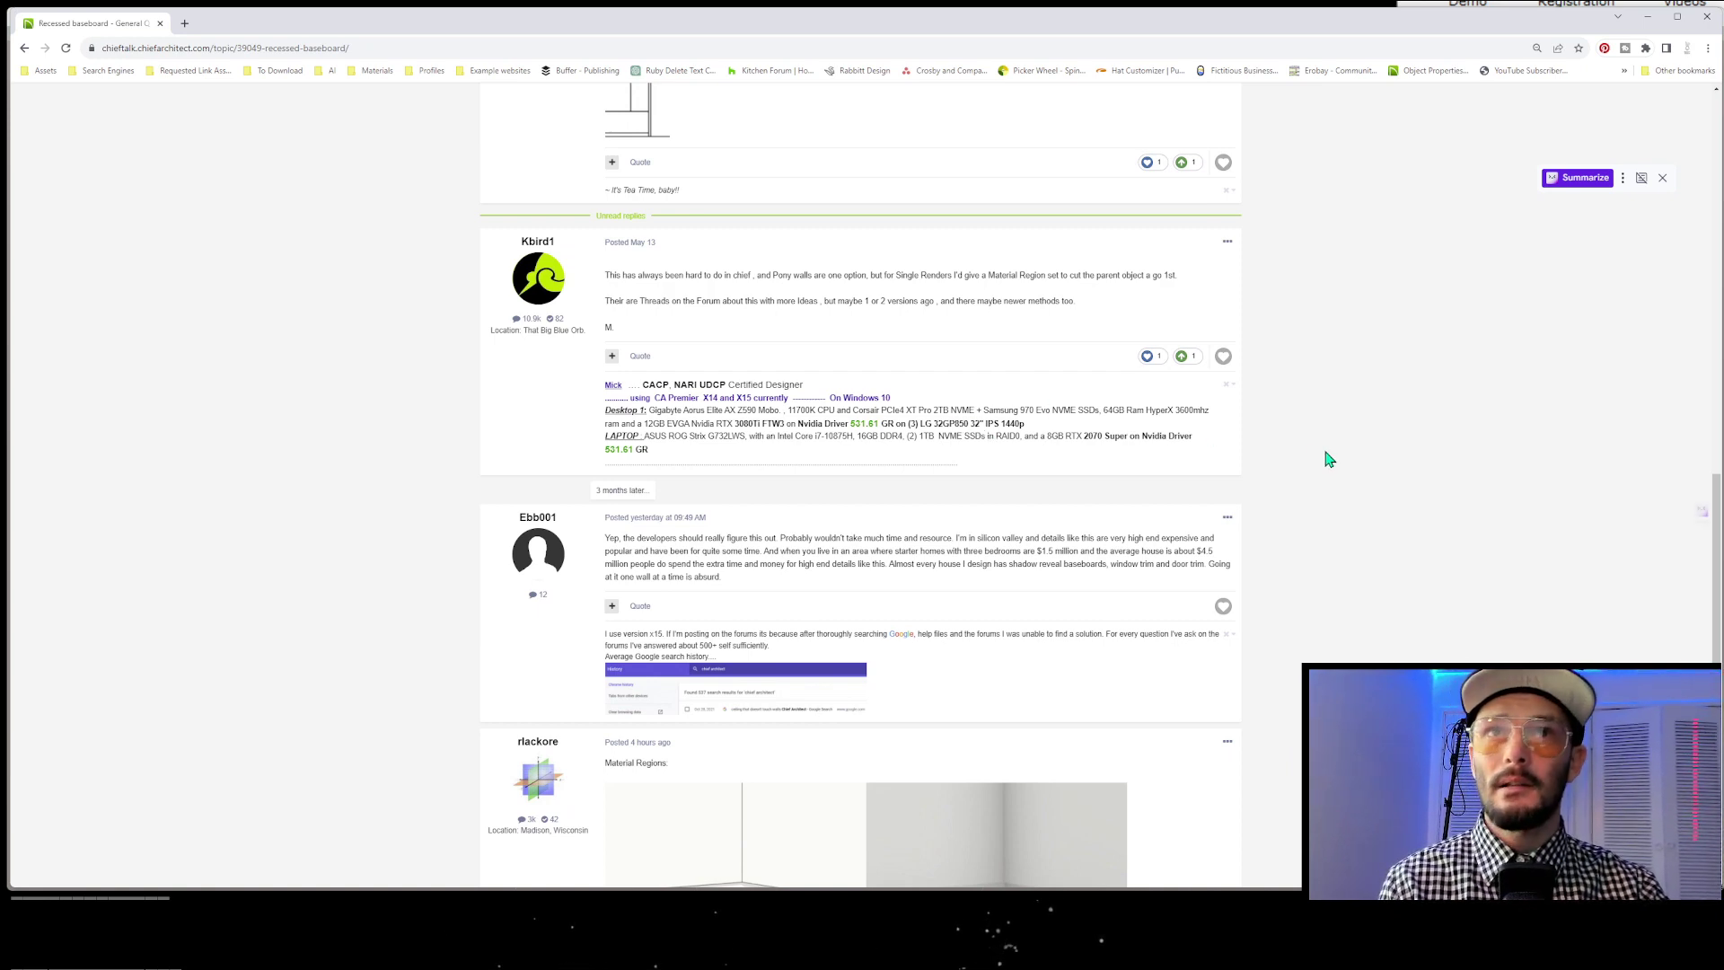
{"action": "scroll", "coordinate": [1004, 585], "scroll_direction": "down", "scroll_amount": 2}
{"action": "scroll", "coordinate": [1005, 584], "scroll_direction": "down", "scroll_amount": 1}
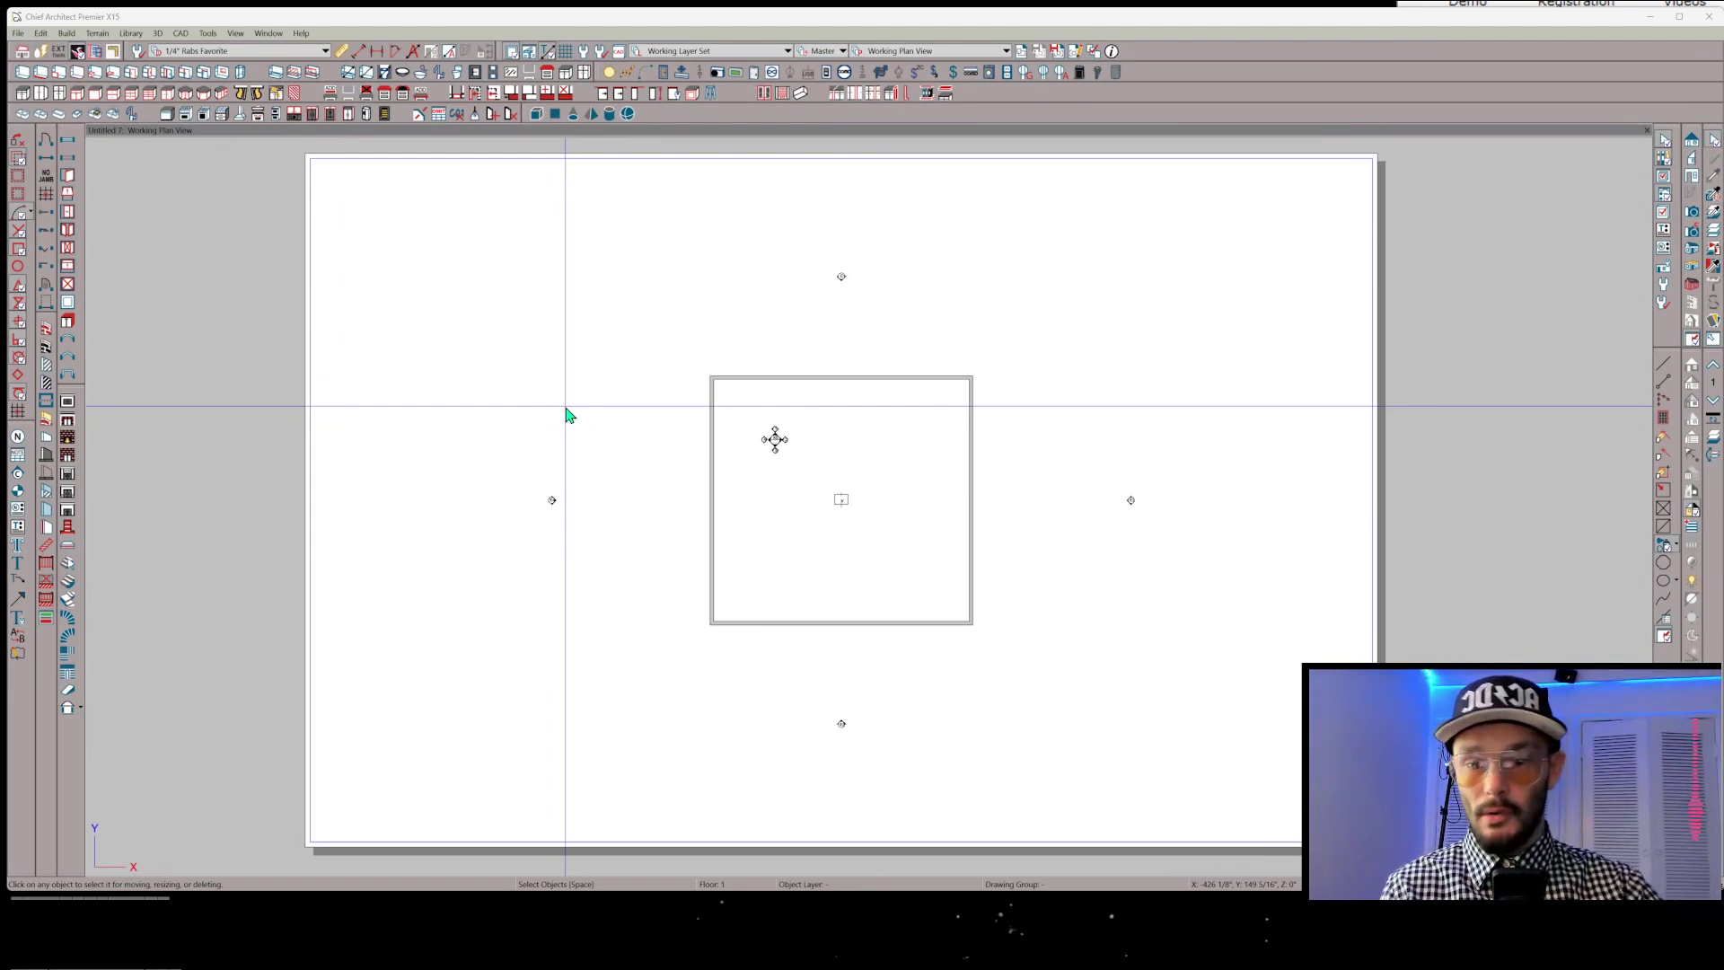
In the 1st Floor defaults, replace CA-28 with BM03 base molding and set a 5/8" horizontal offset
{"action": "scroll", "coordinate": [682, 458], "scroll_direction": "up", "scroll_amount": 1}
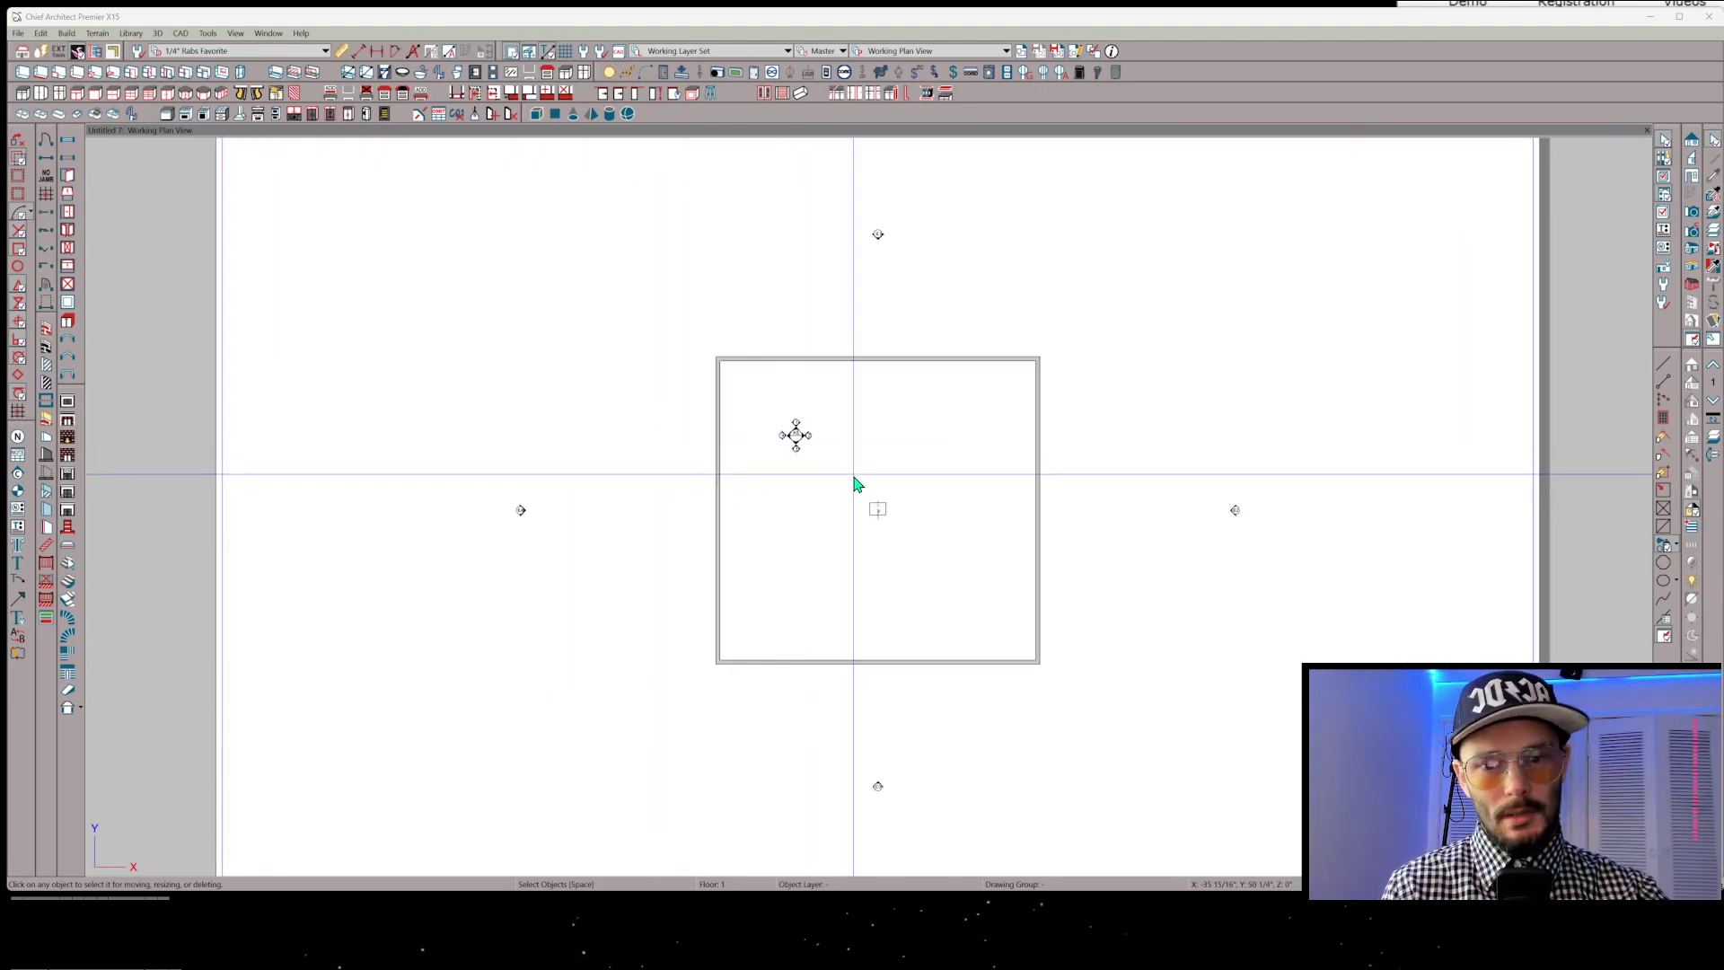
{"action": "scroll", "coordinate": [854, 485], "scroll_direction": "up", "scroll_amount": 1}
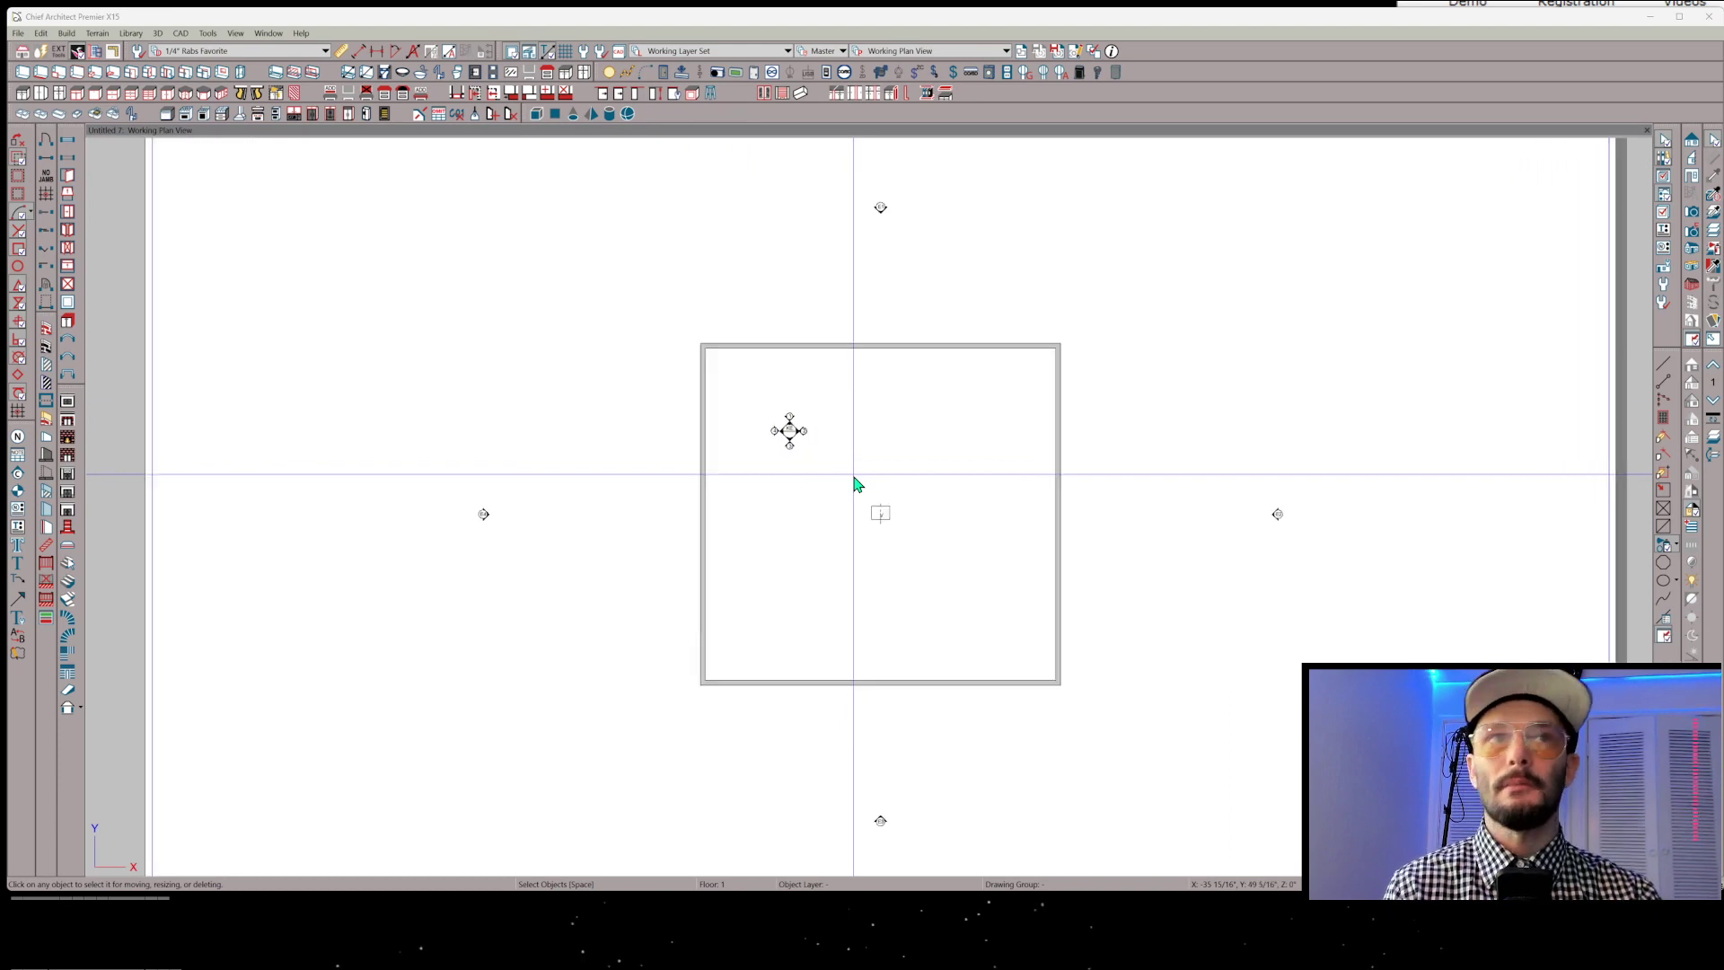
{"action": "left_click", "coordinate": [1664, 272]}
{"action": "left_click", "coordinate": [322, 253]}
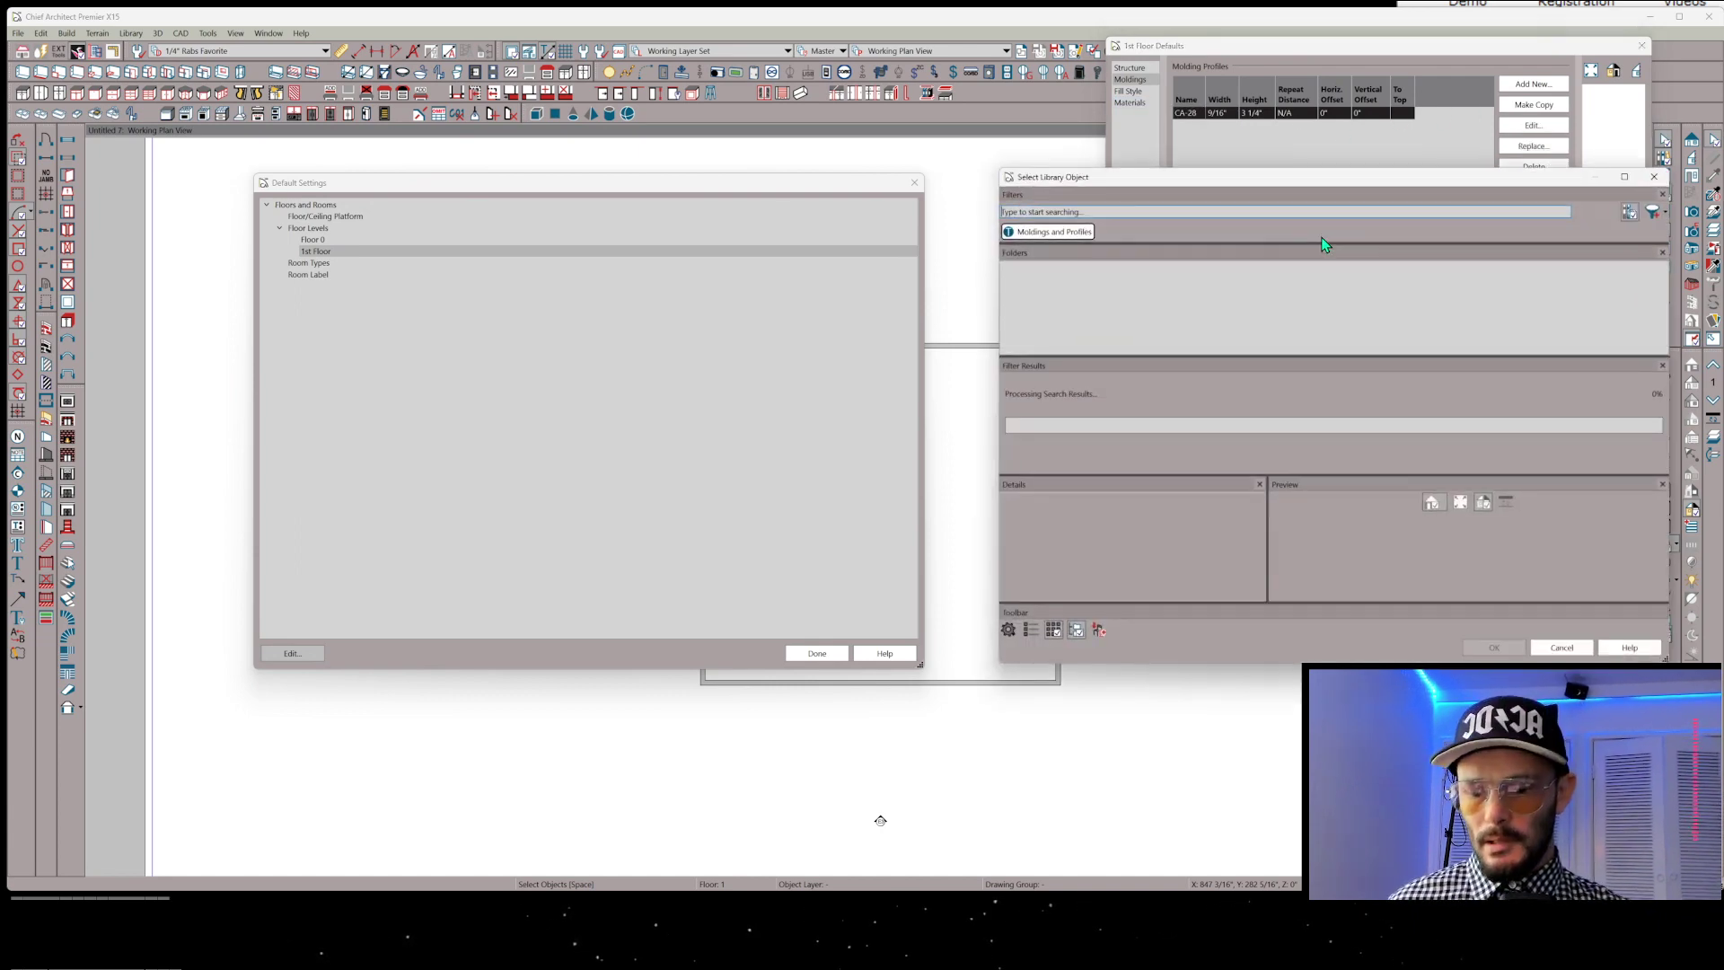
{"action": "type", "text": "bm03"}
{"action": "key", "text": "Return"}
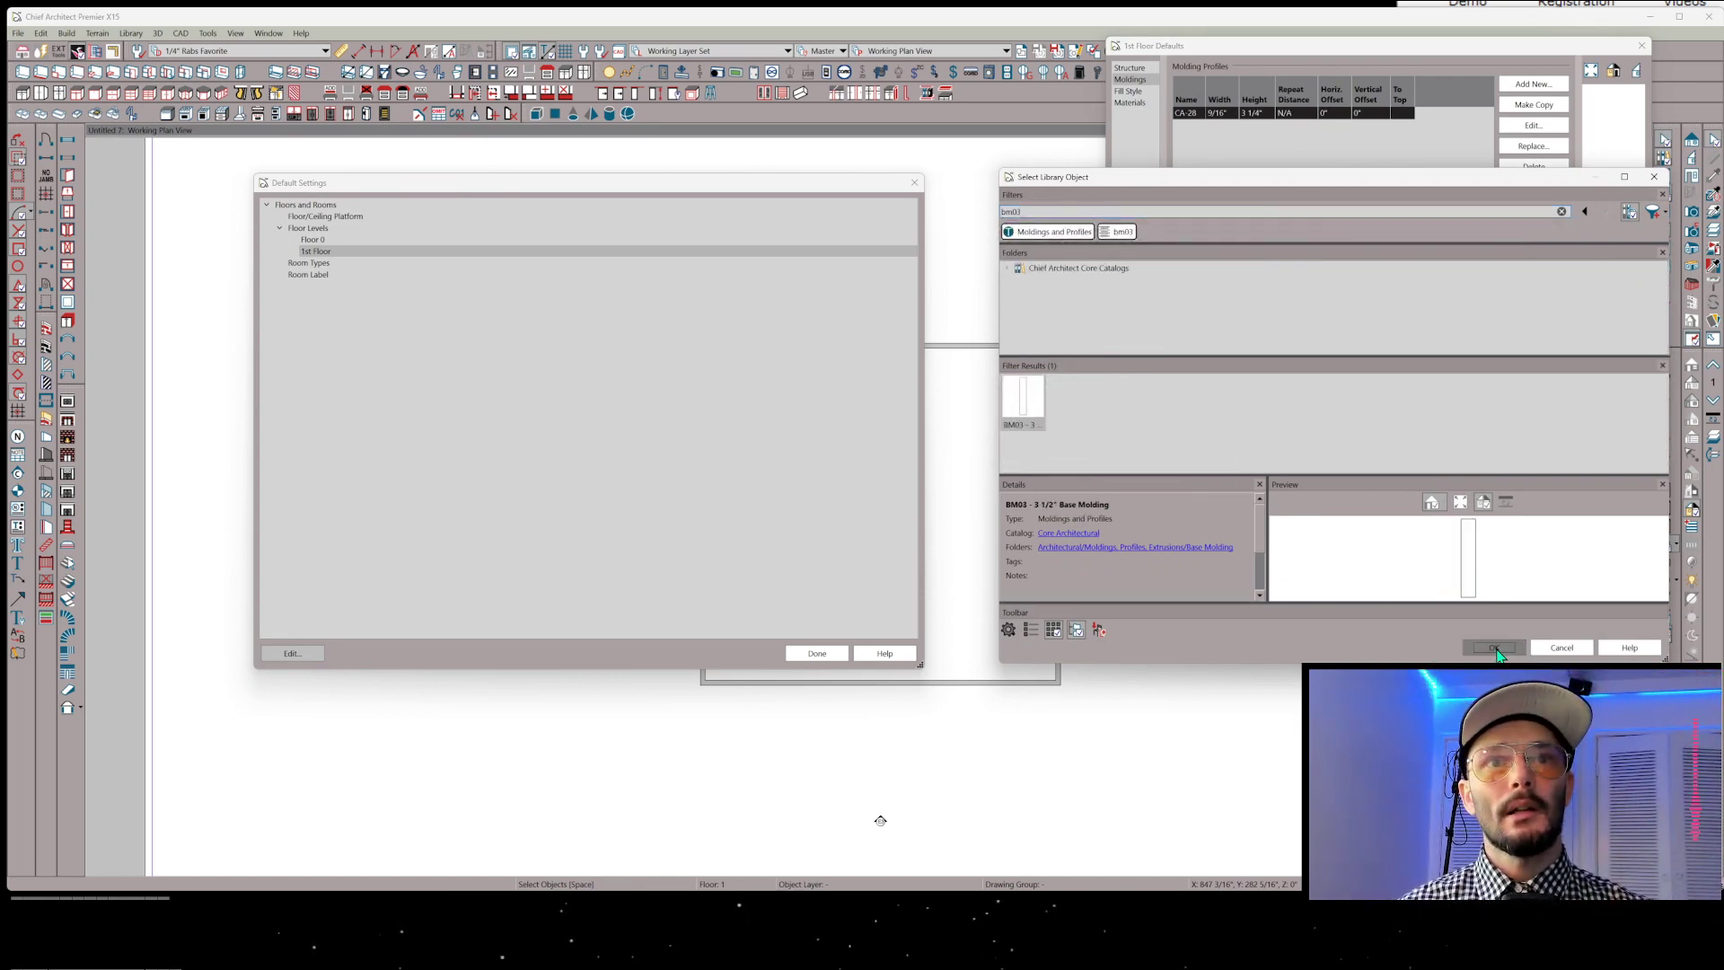
{"action": "left_click", "coordinate": [1493, 647]}
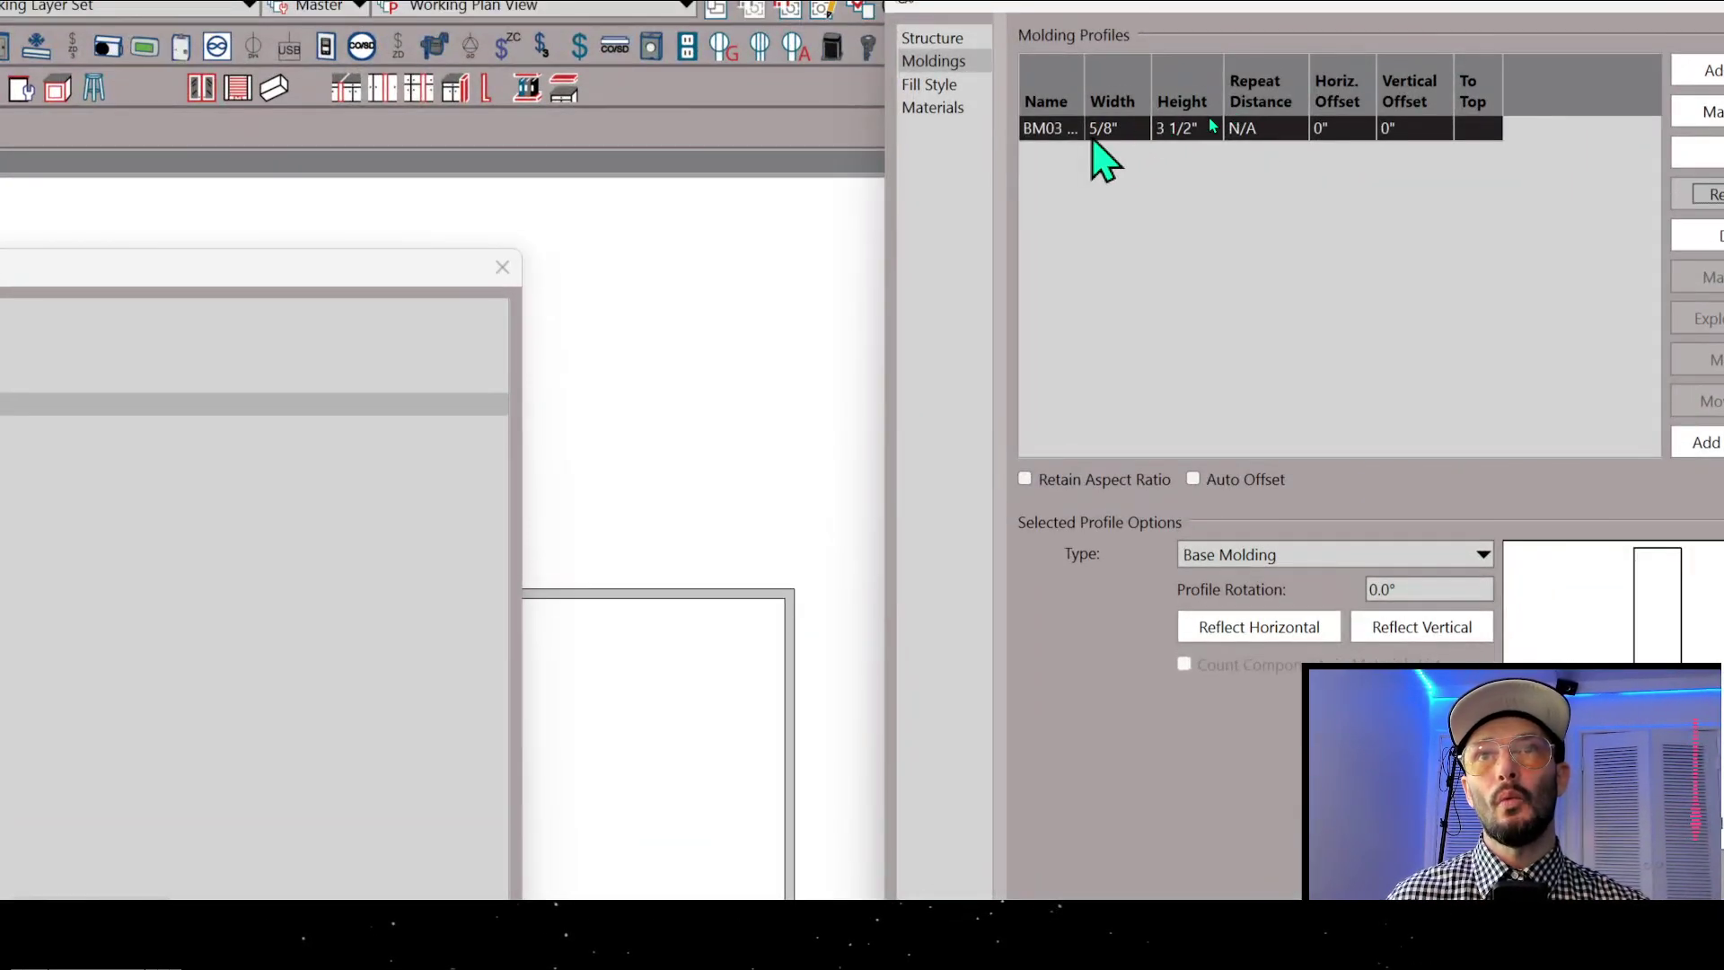
{"action": "left_click", "coordinate": [1317, 127]}
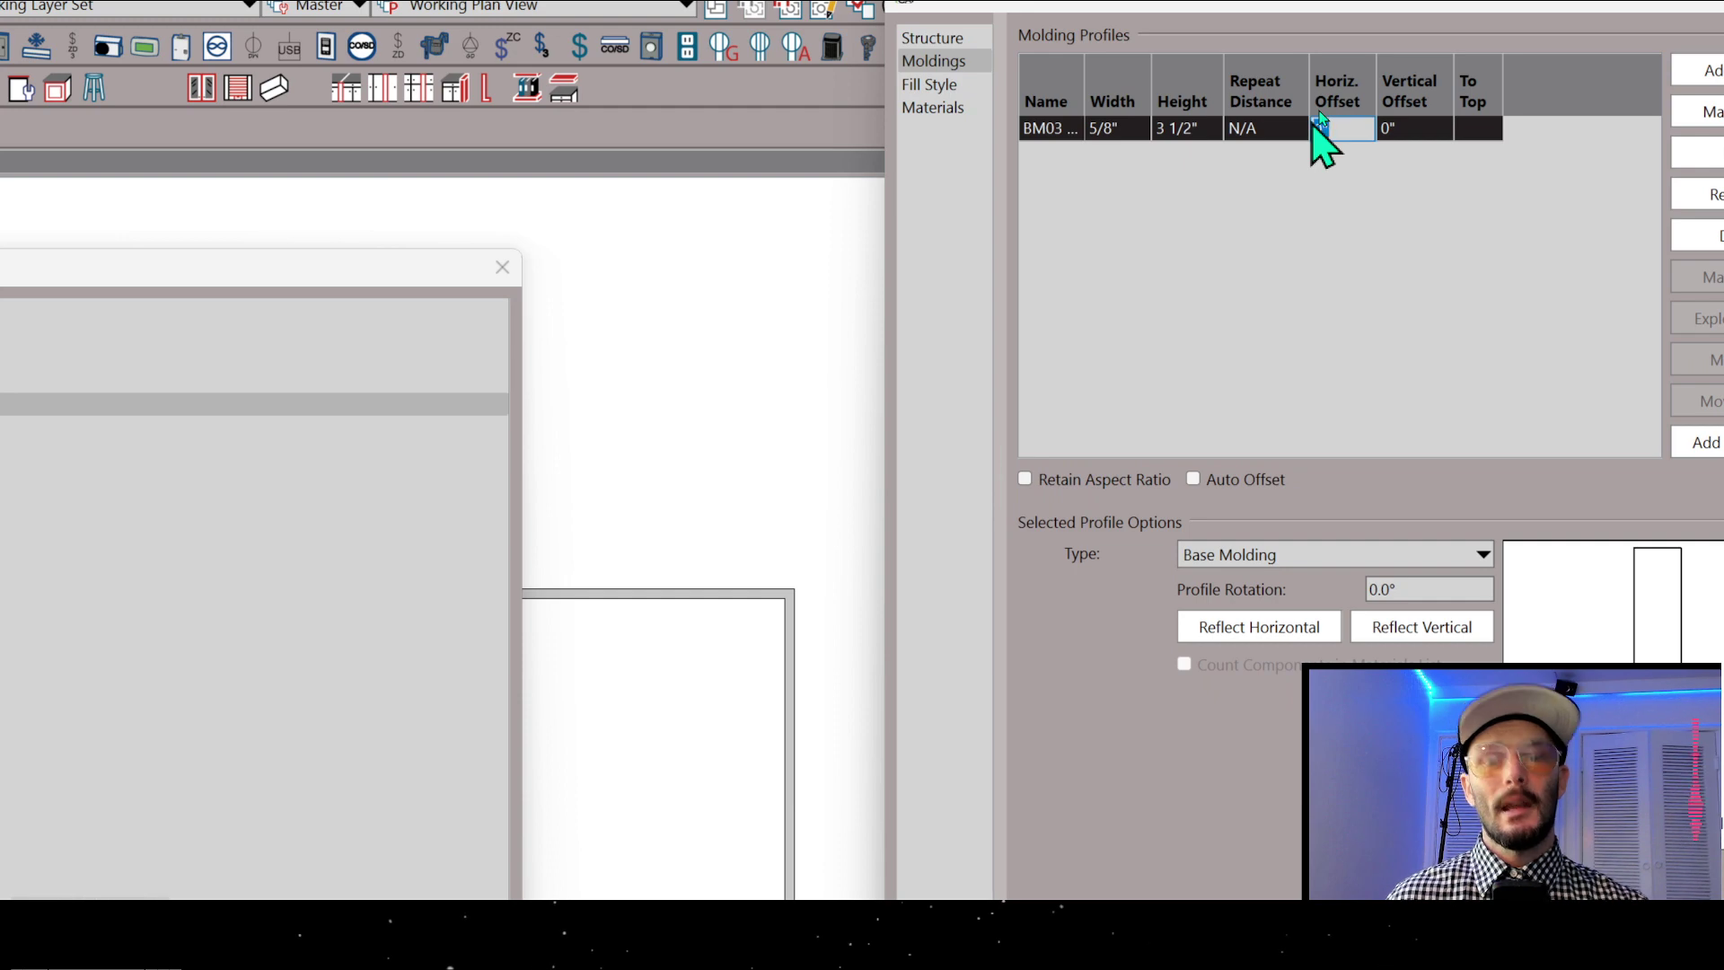
{"action": "type", "text": "5/"}
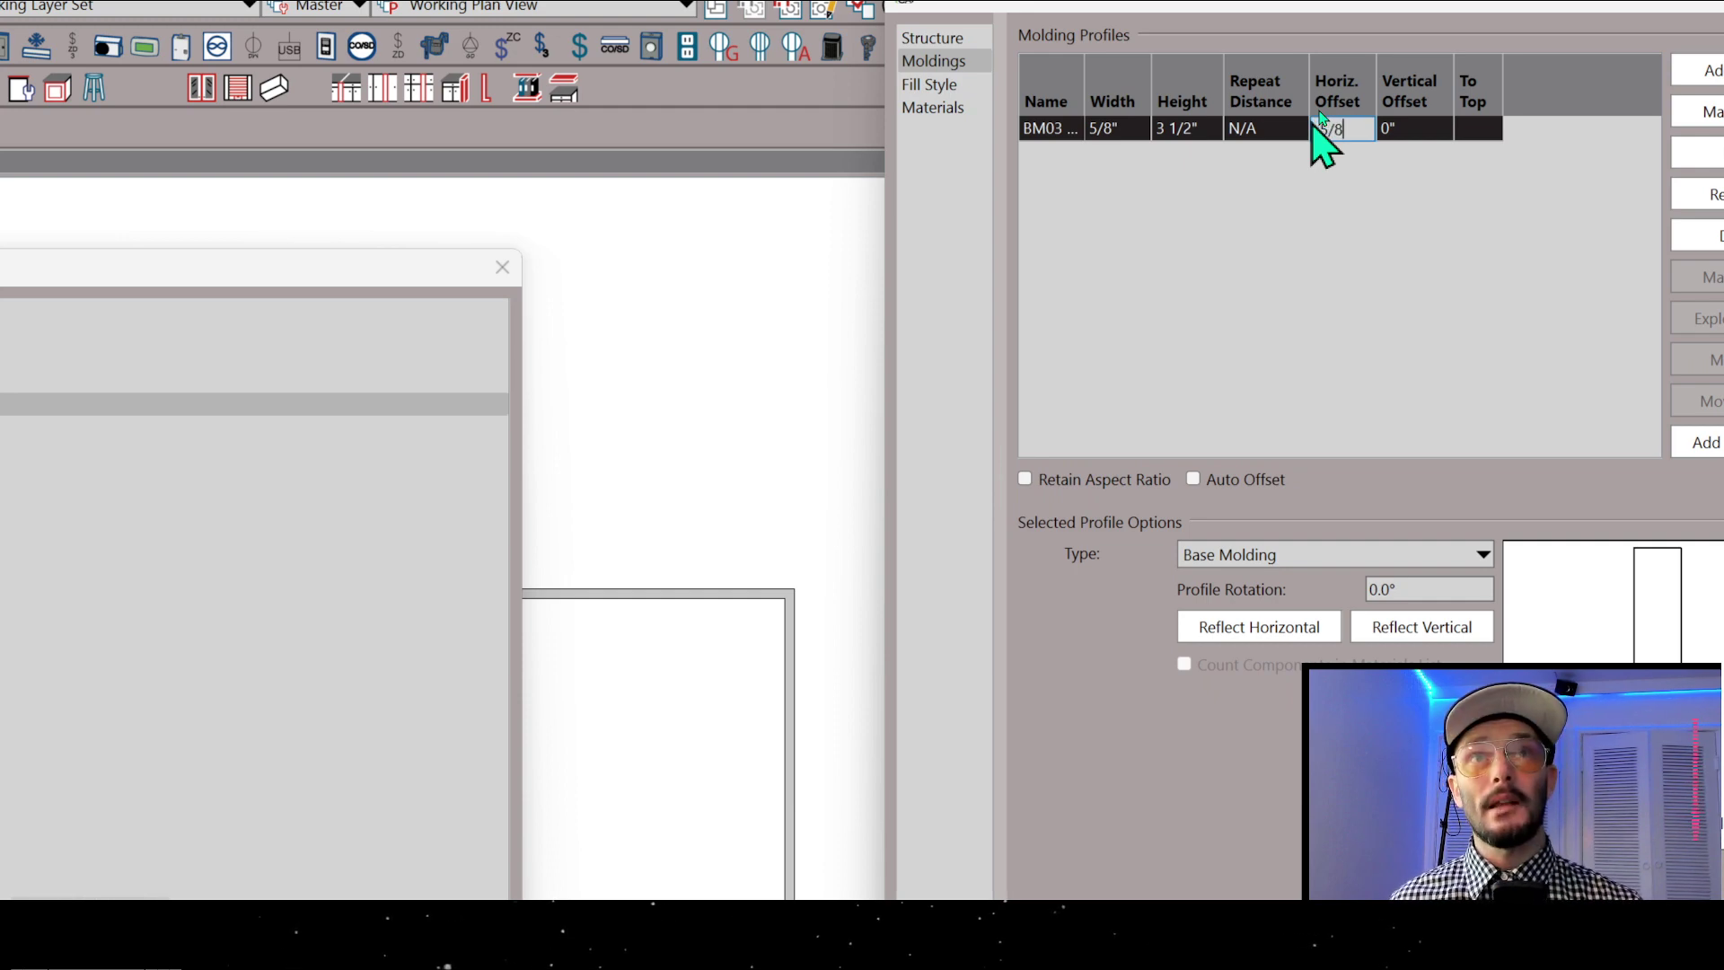
{"action": "type", "text": "8"}
{"action": "key", "text": "Return"}
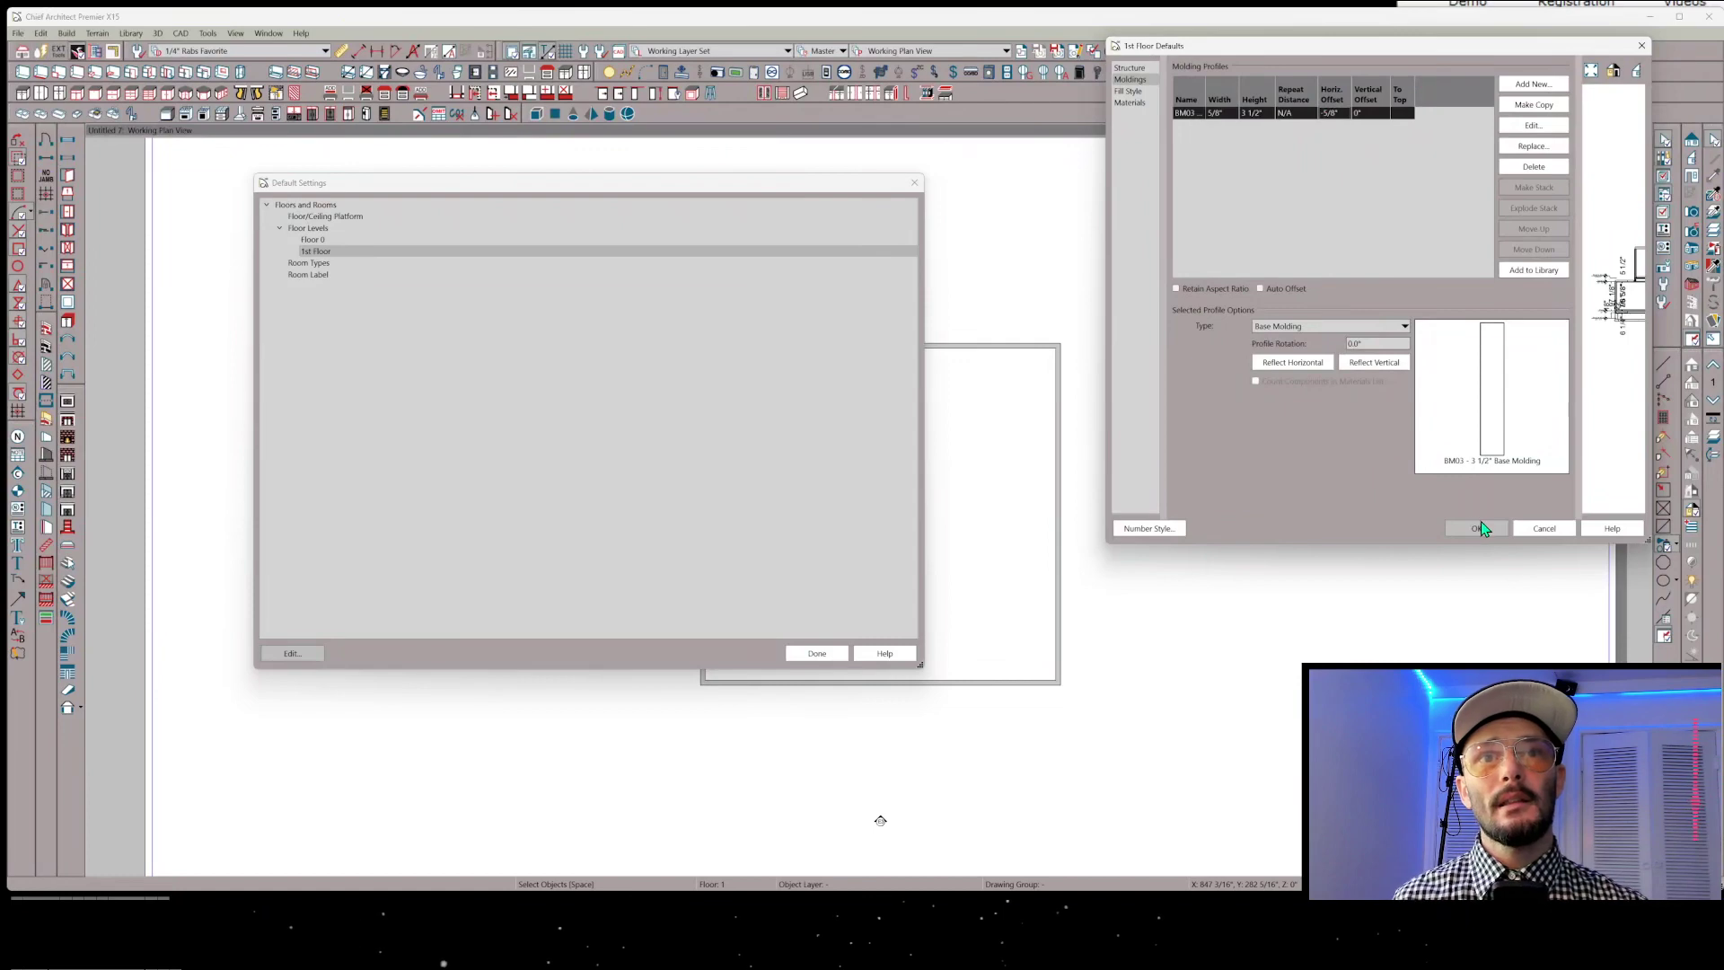
{"action": "left_click", "coordinate": [1477, 528]}
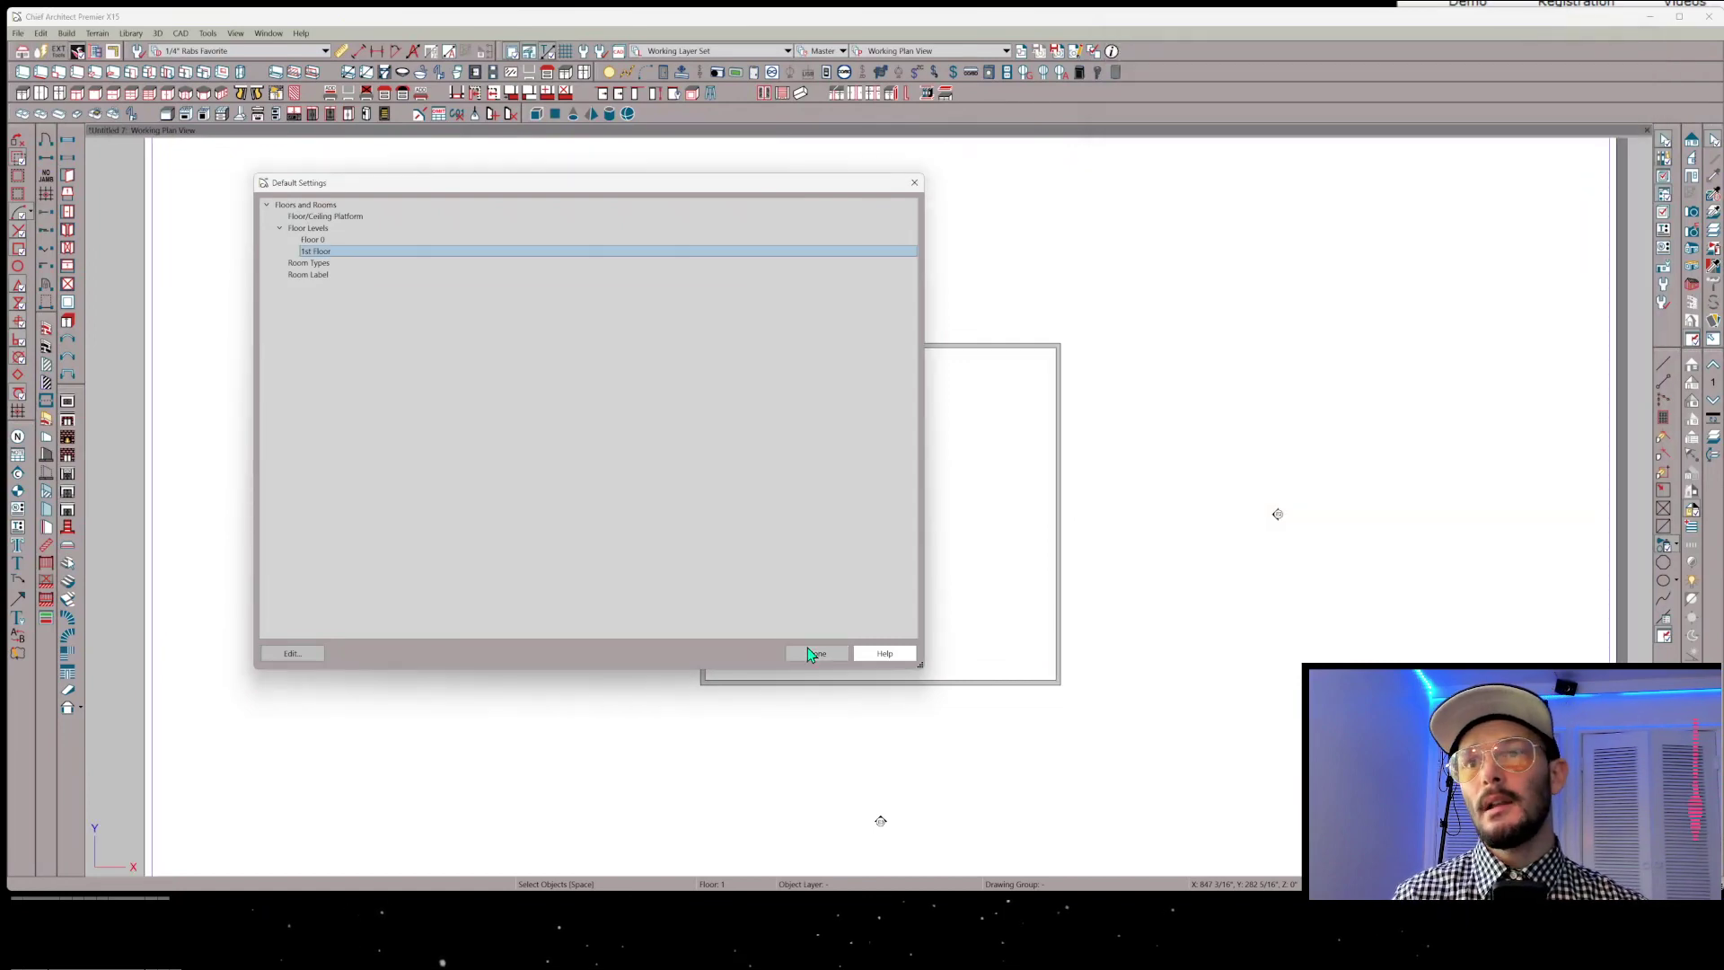
Select the room's left, top and bottom walls and bring up their Wall Specification
{"action": "left_click", "coordinate": [808, 651]}
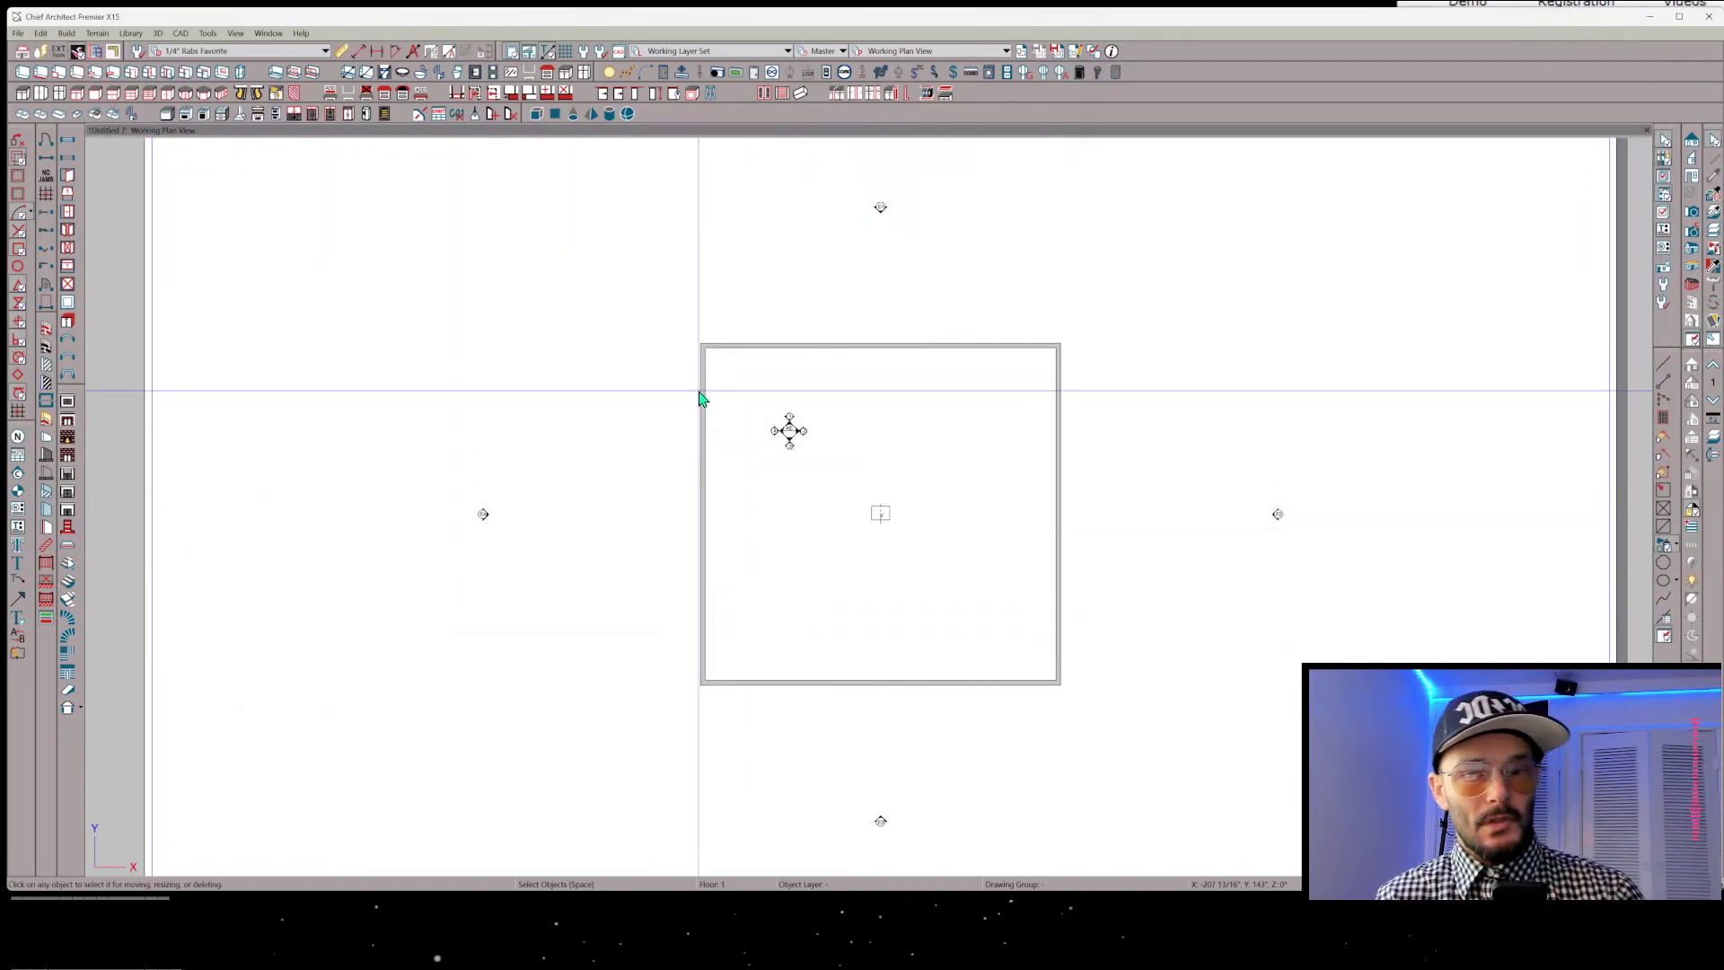
{"action": "left_click", "coordinate": [707, 406]}
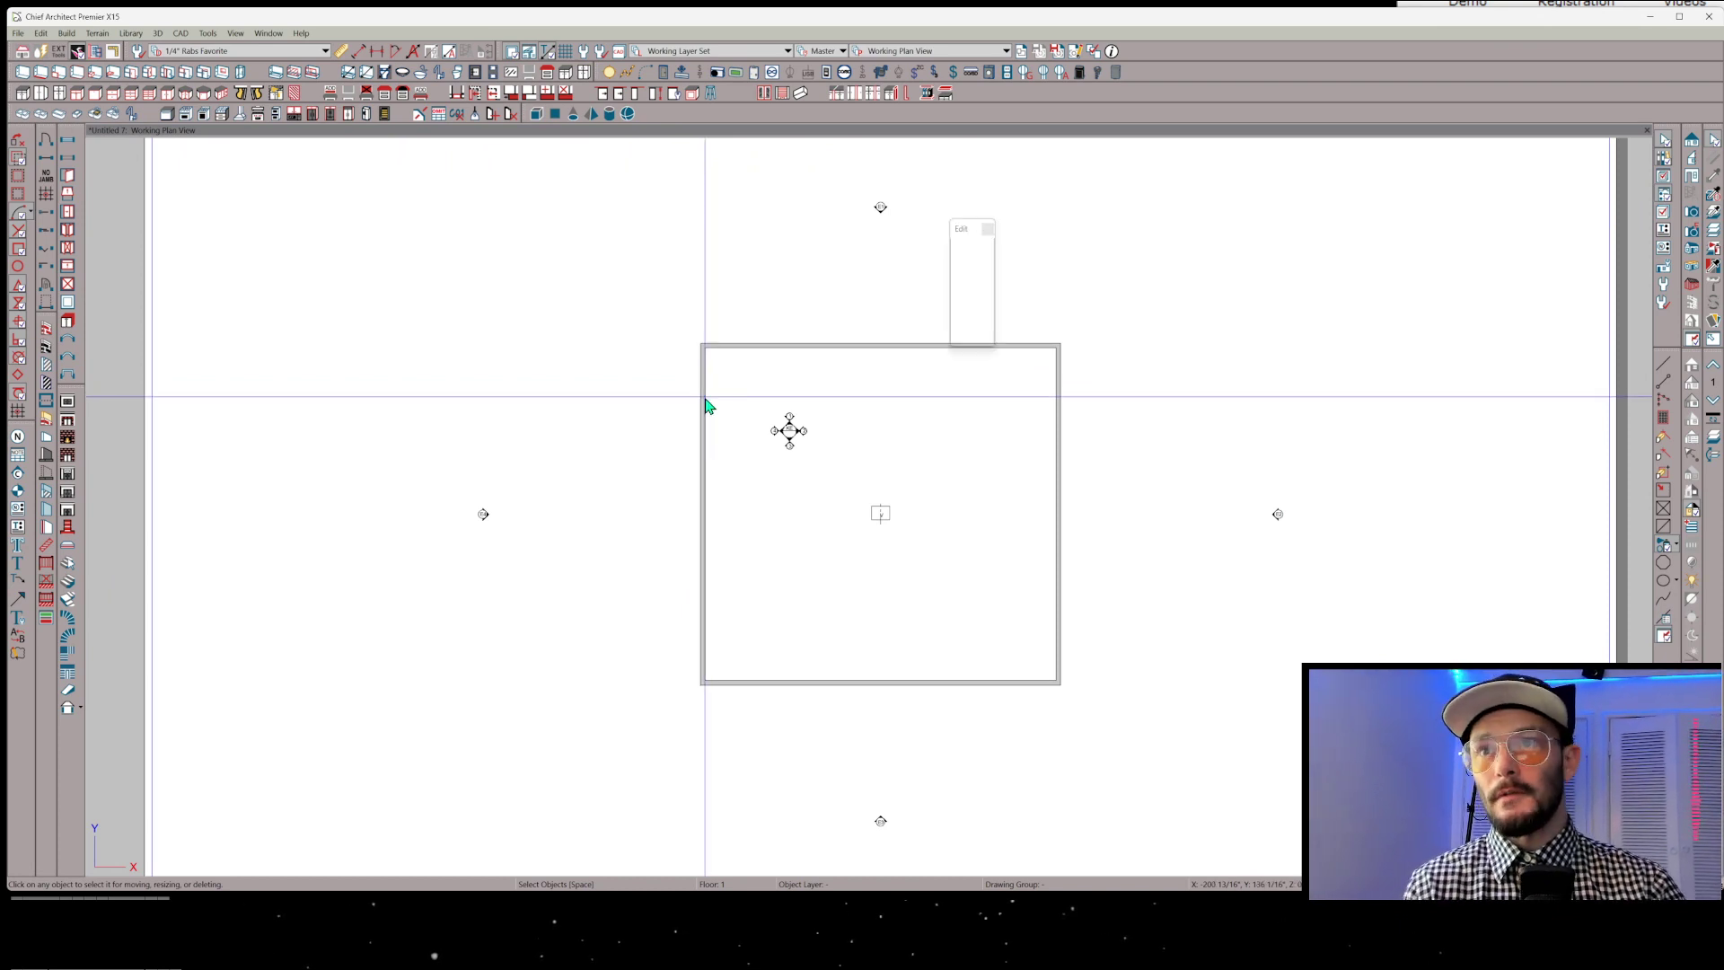
{"action": "left_click", "coordinate": [902, 352]}
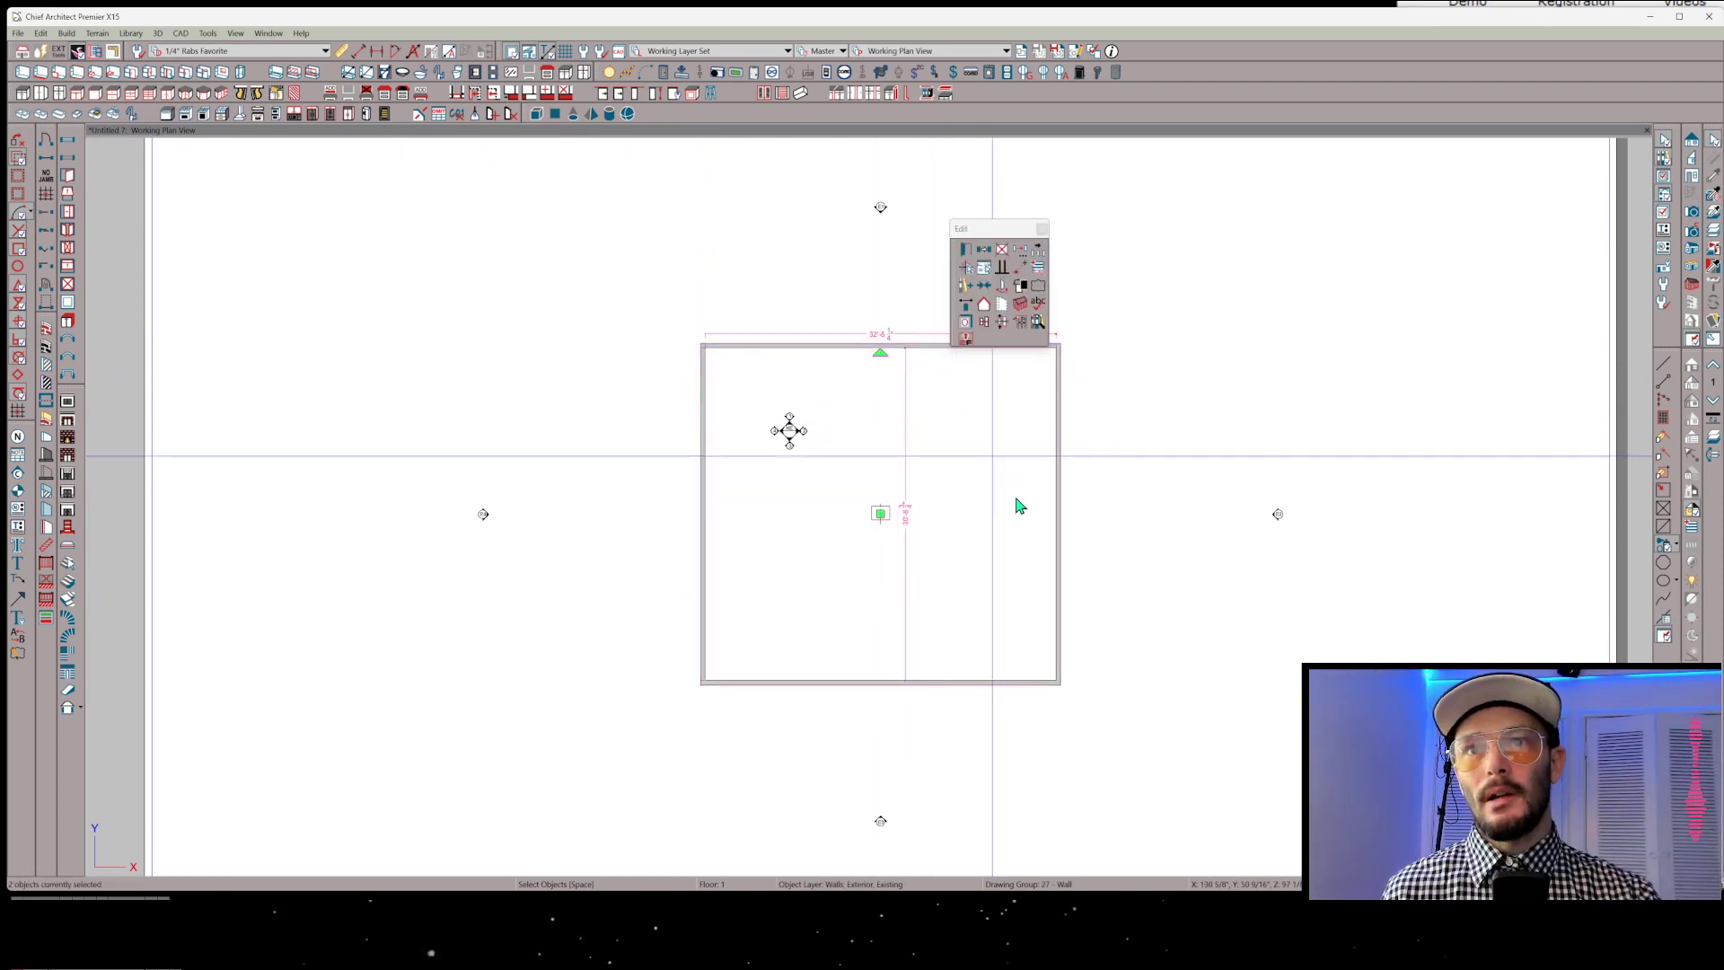
{"action": "left_click", "coordinate": [1008, 683], "text": "shift"}
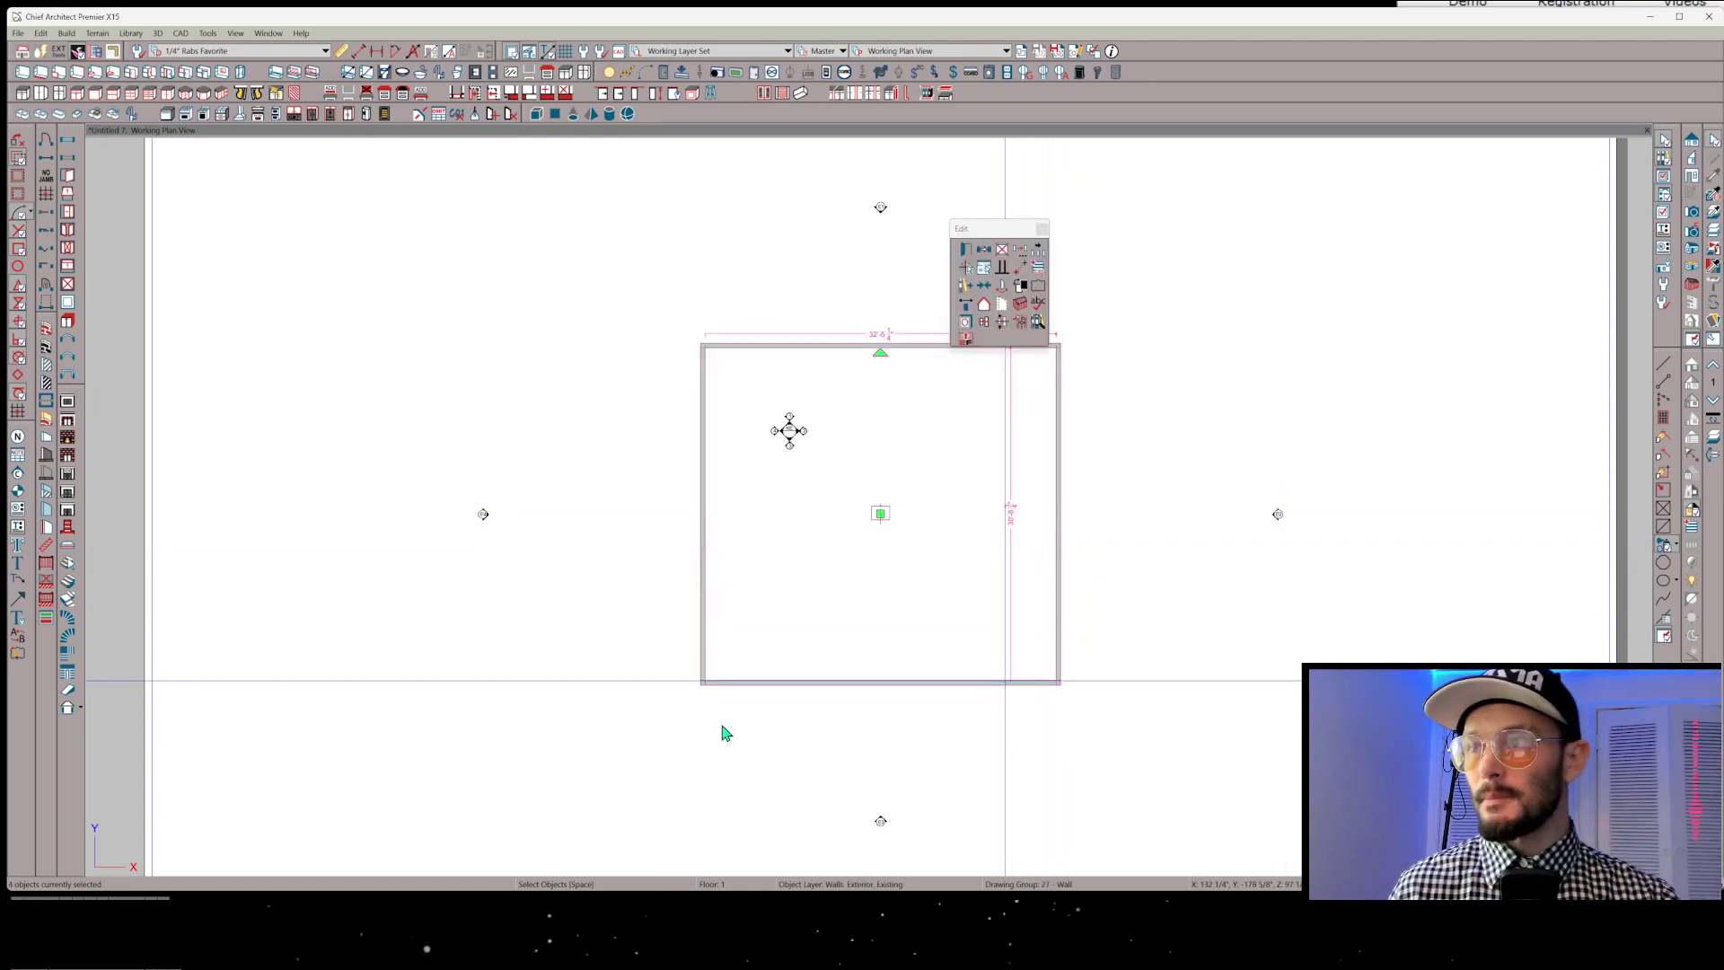
{"action": "key", "text": "ctrl+e"}
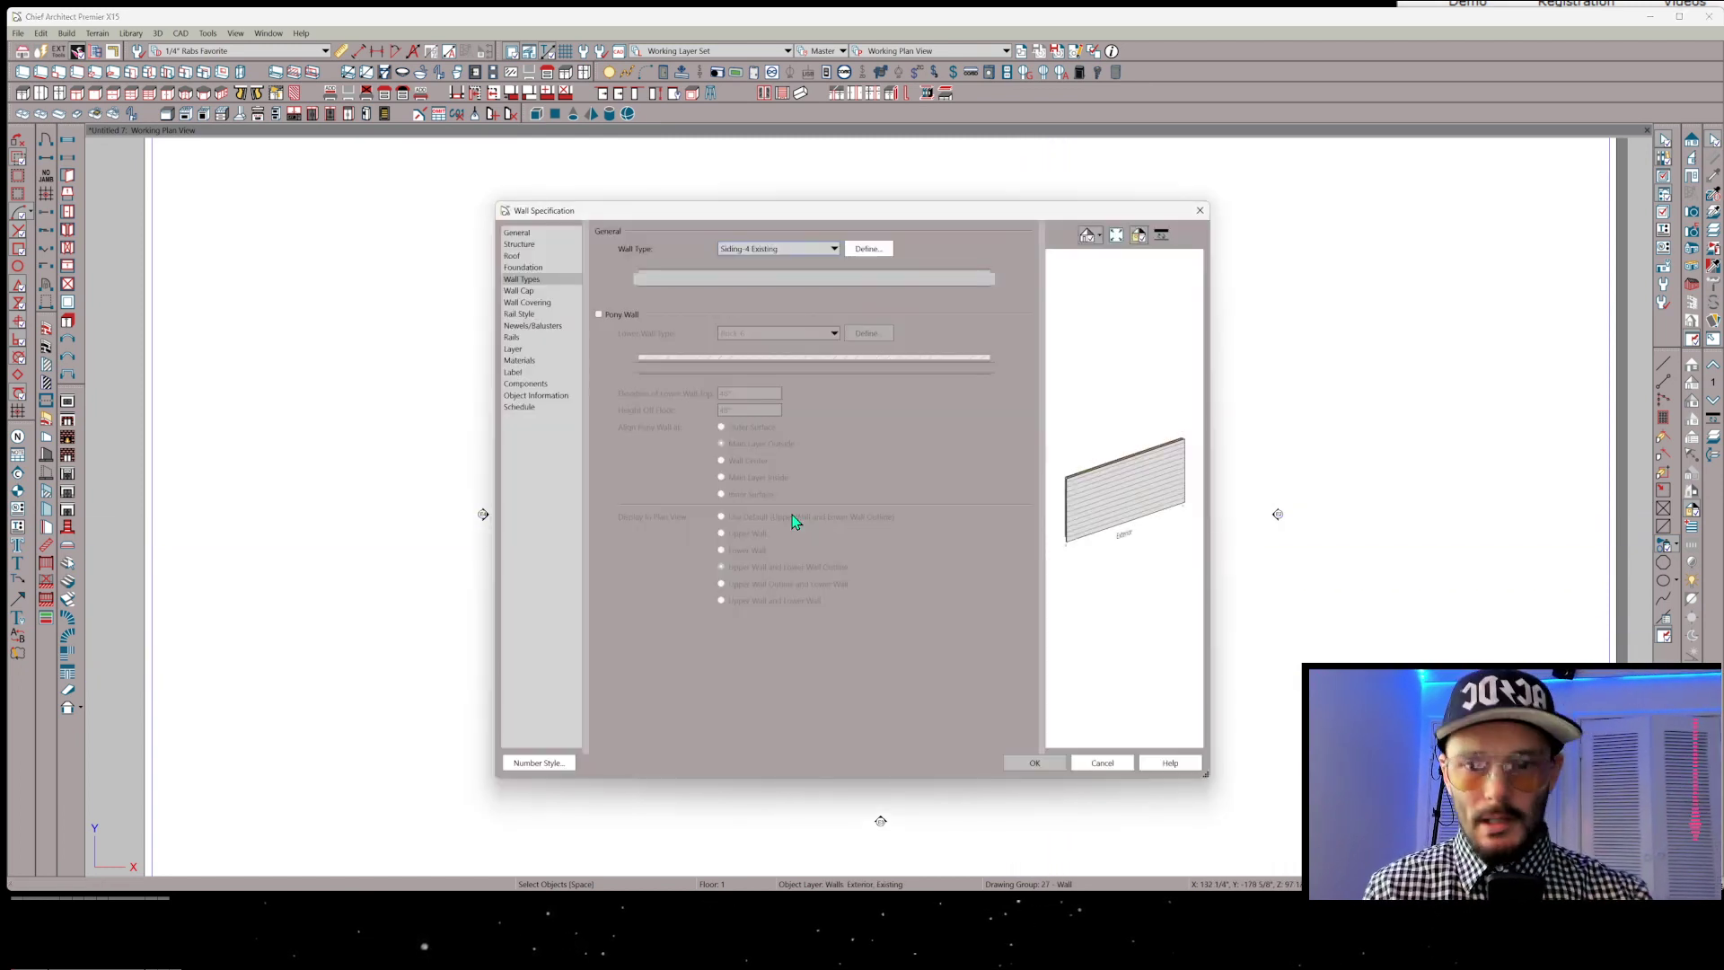
In the wall type definition, insert a layer below the drywall and set the drywall to 0" thick
{"action": "left_click", "coordinate": [860, 254]}
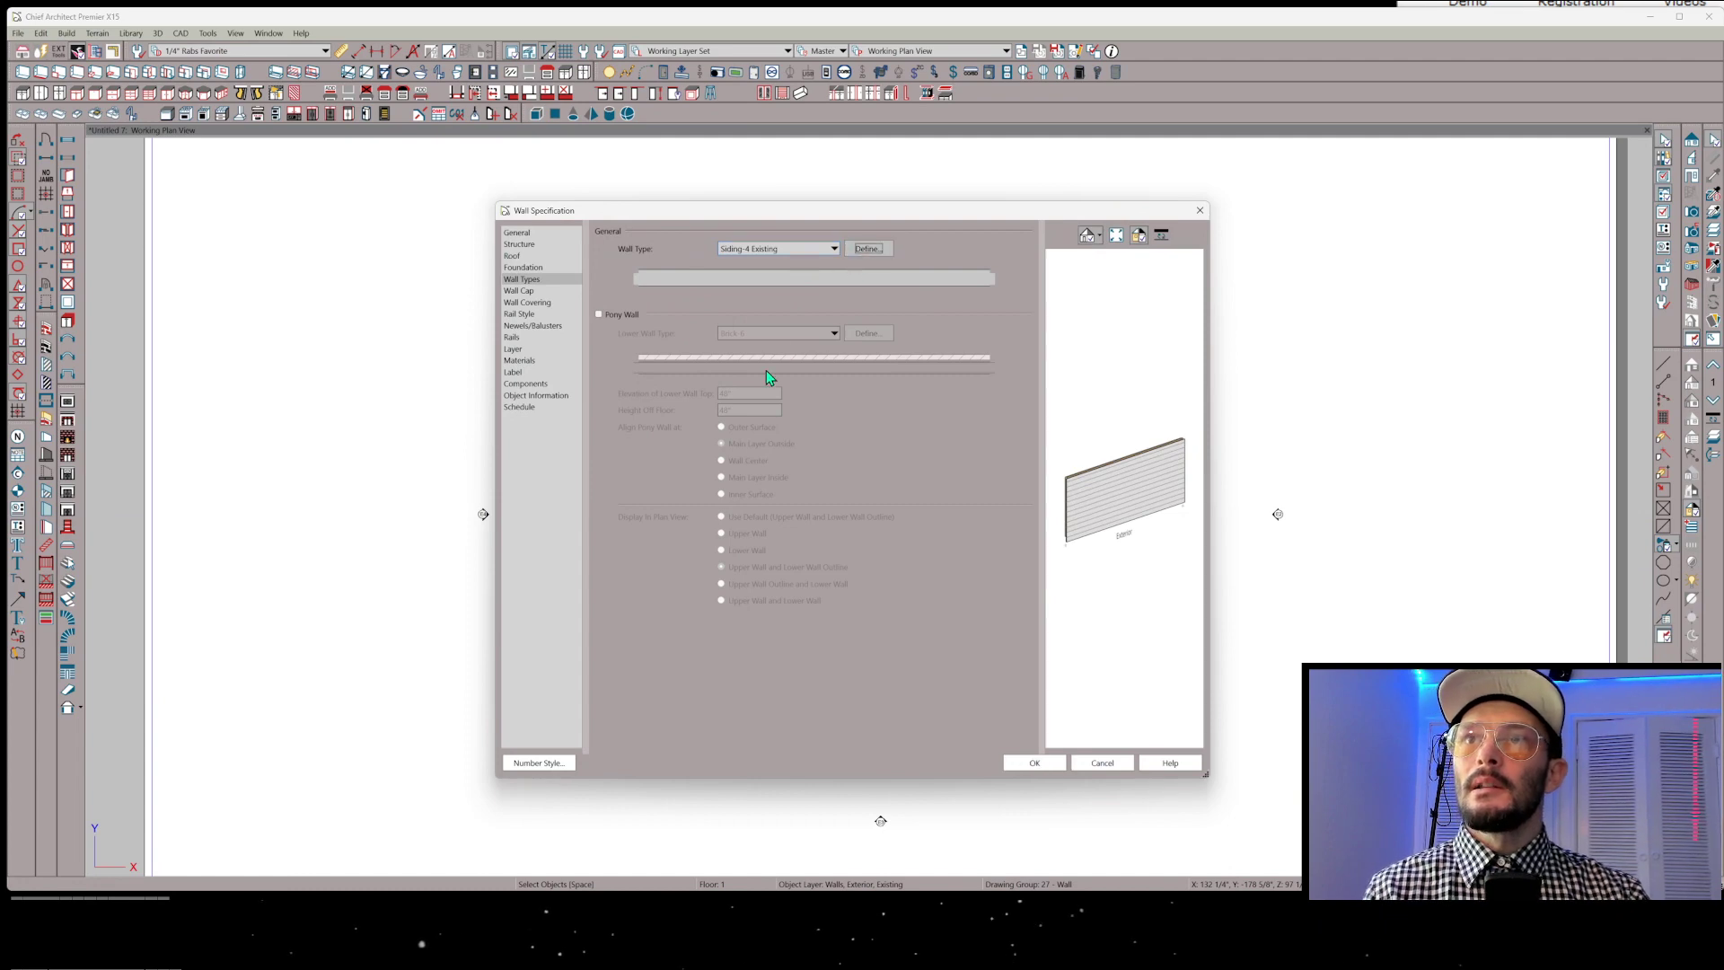
{"action": "left_click", "coordinate": [504, 381]}
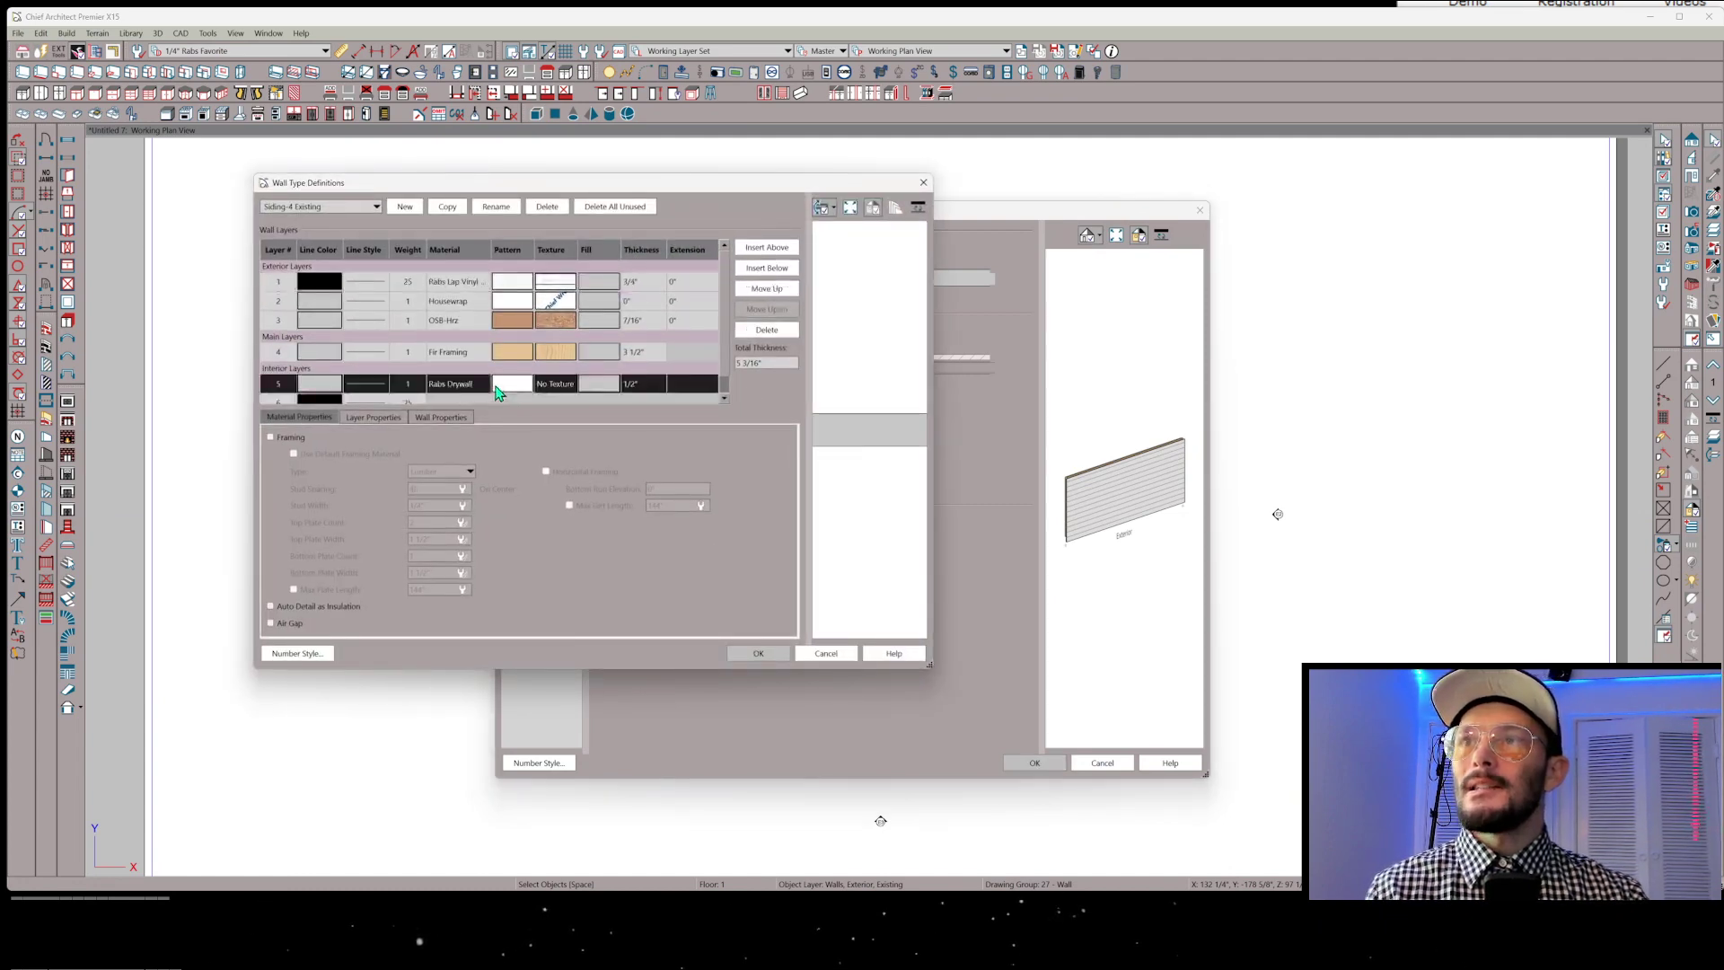
{"action": "left_click", "coordinate": [759, 268]}
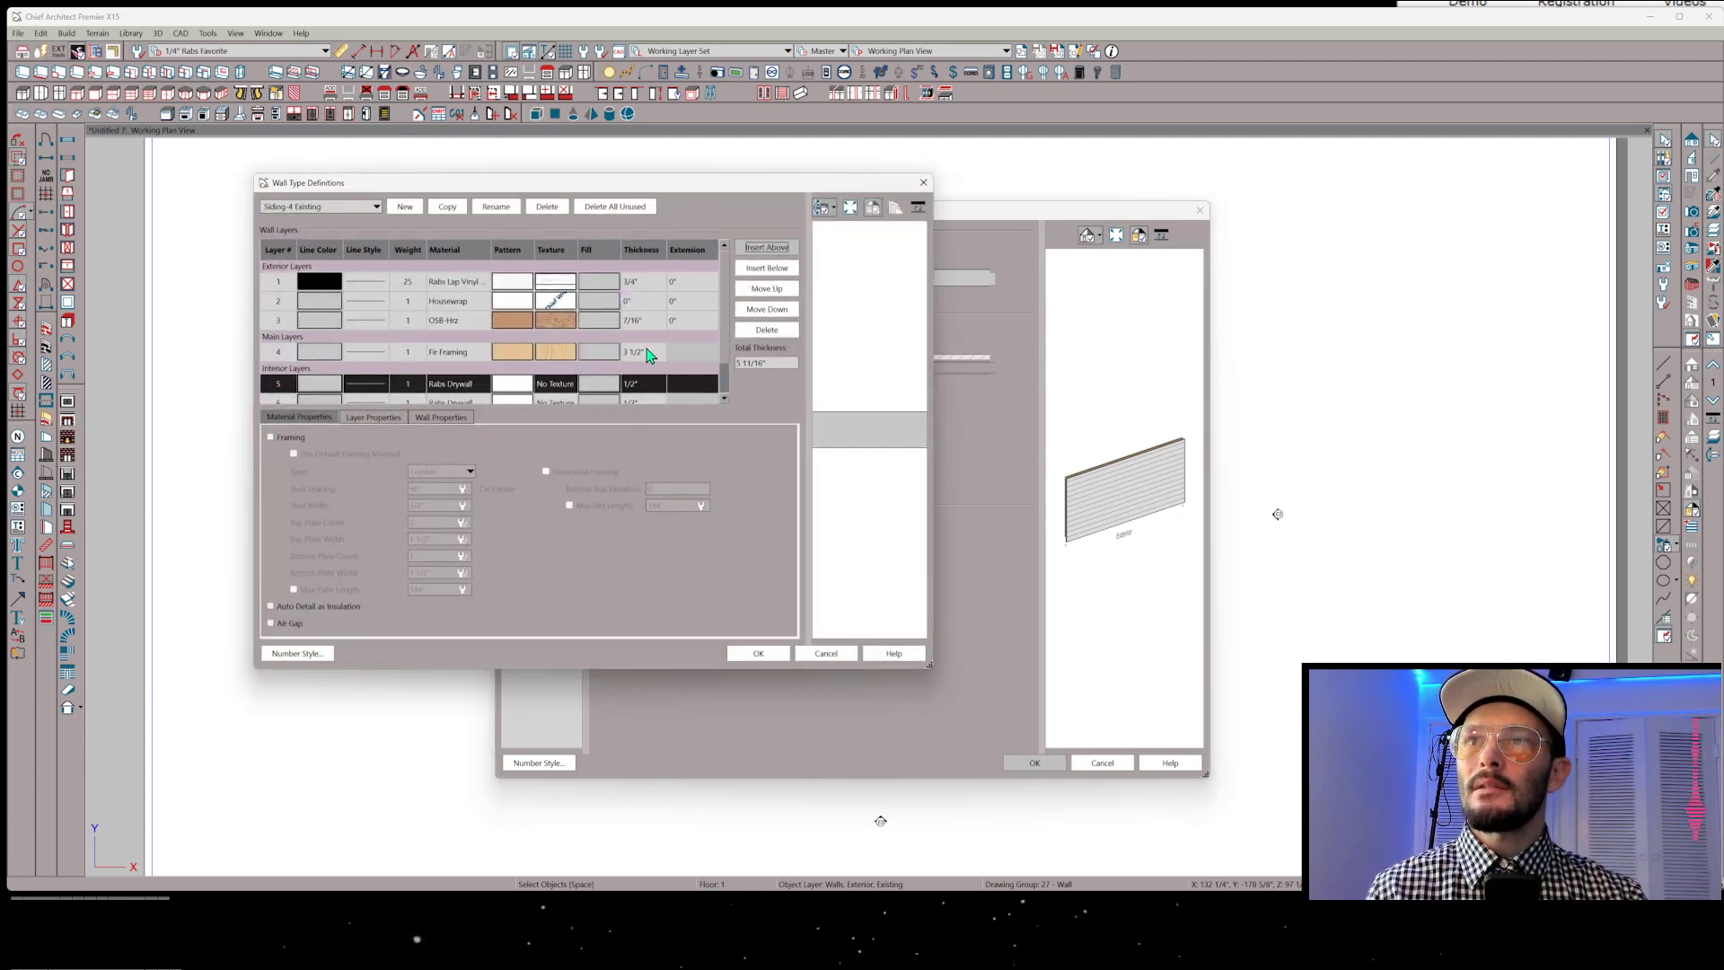
{"action": "left_click", "coordinate": [636, 385]}
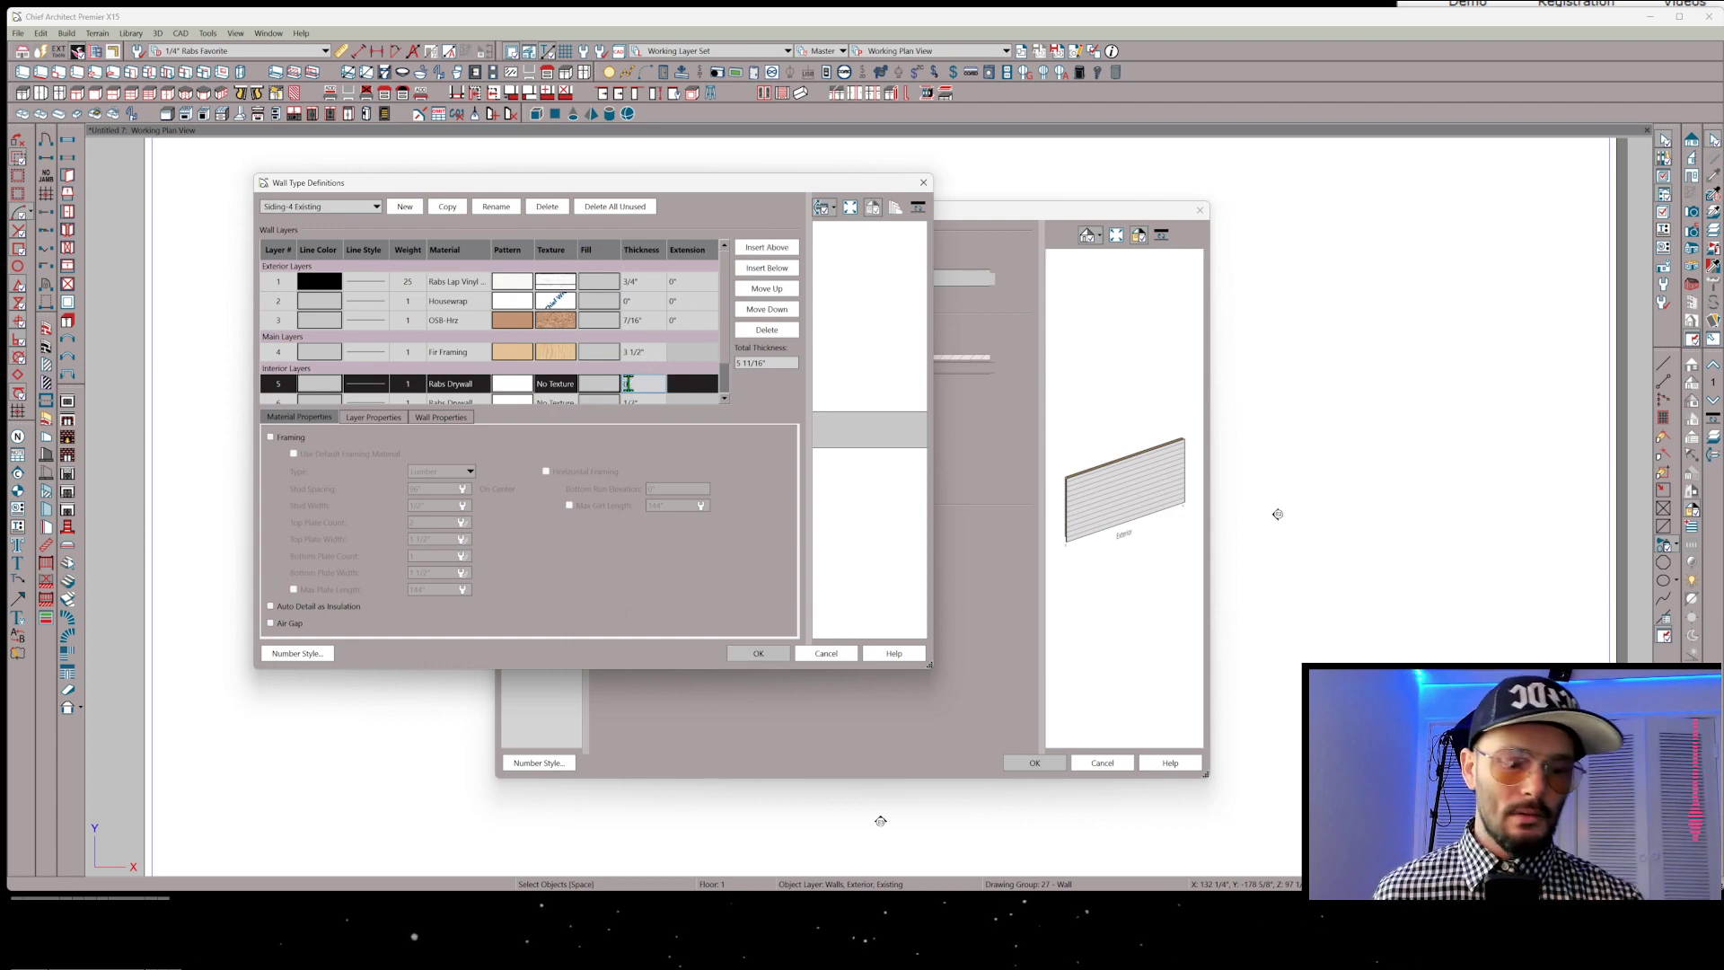
{"action": "type", "text": "0"}
{"action": "key", "text": "Return"}
{"action": "scroll", "coordinate": [565, 355], "scroll_direction": "down", "scroll_amount": 1}
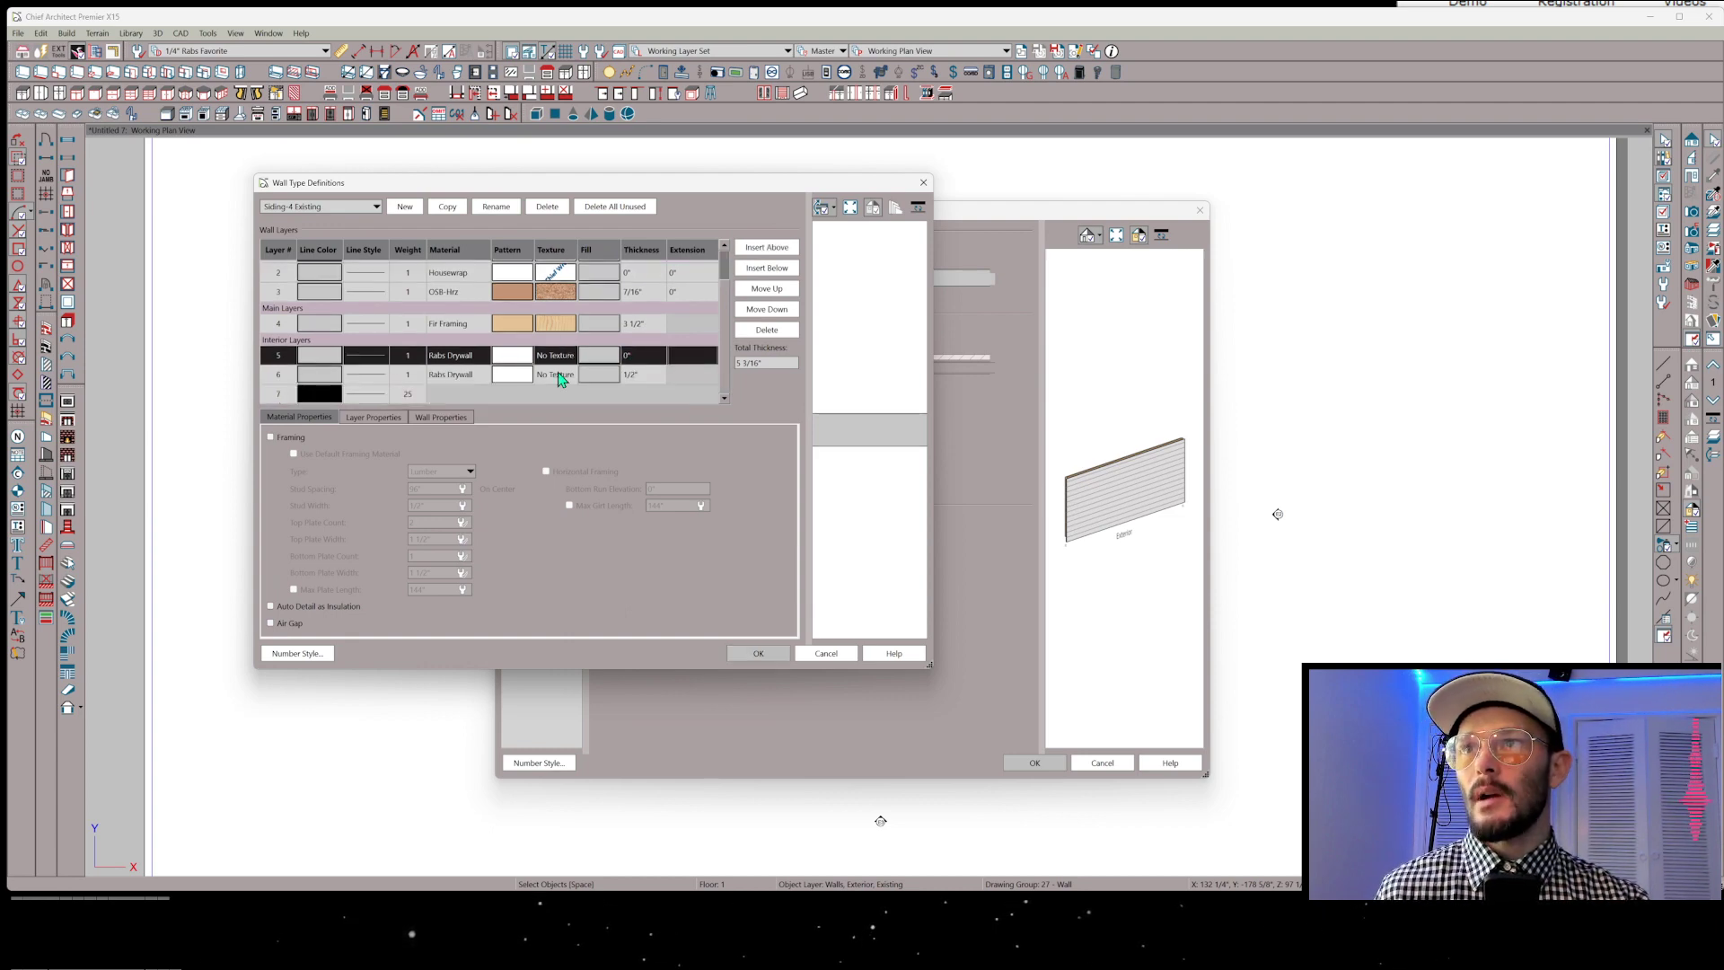
Make the new layer 6 Insulation, Air and apply the wall type to the selected walls
{"action": "left_click", "coordinate": [505, 377]}
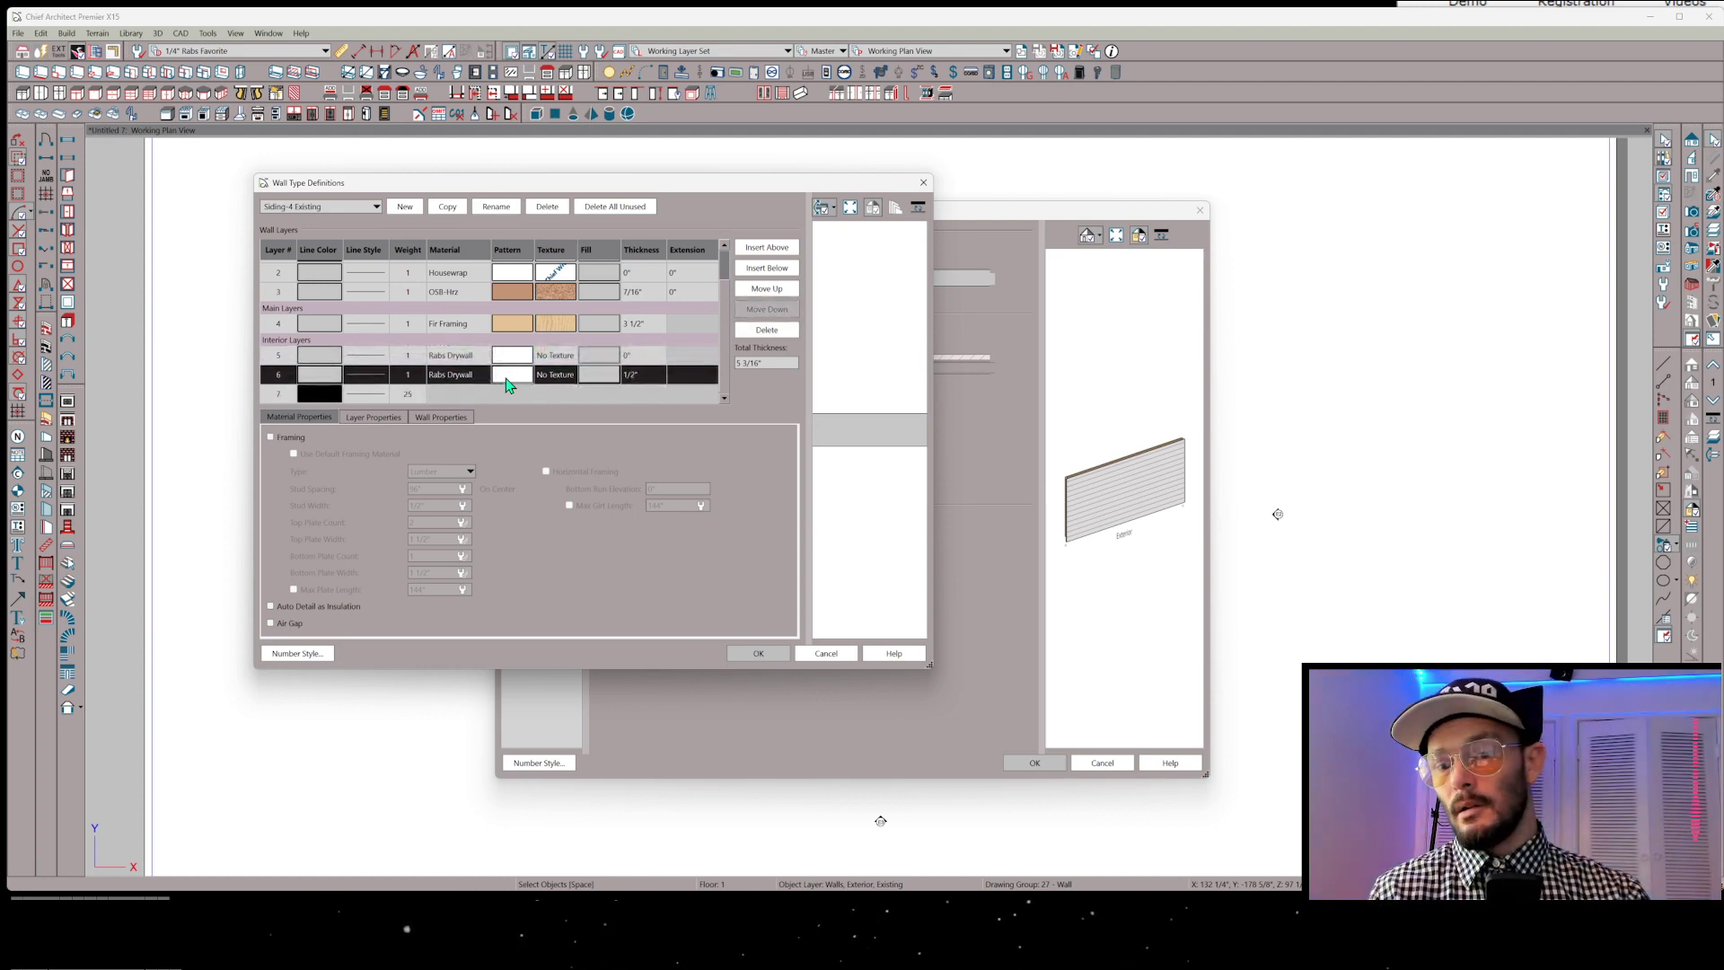
{"action": "left_click", "coordinate": [507, 378]}
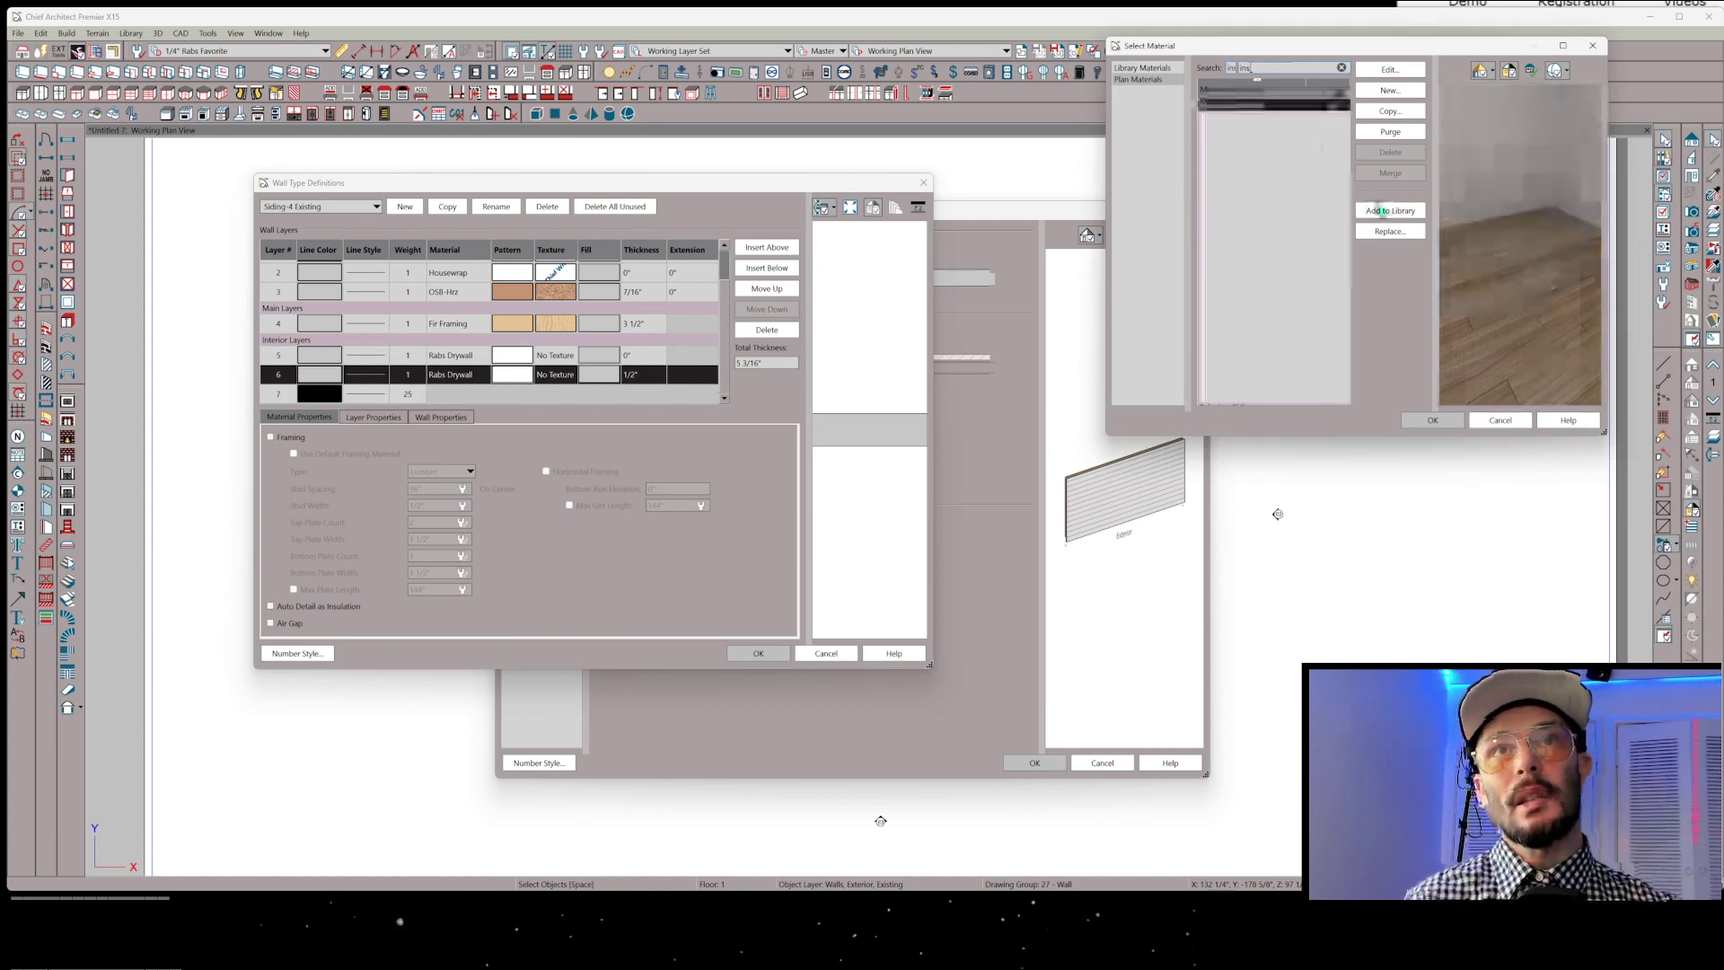
{"action": "left_click", "coordinate": [1433, 420]}
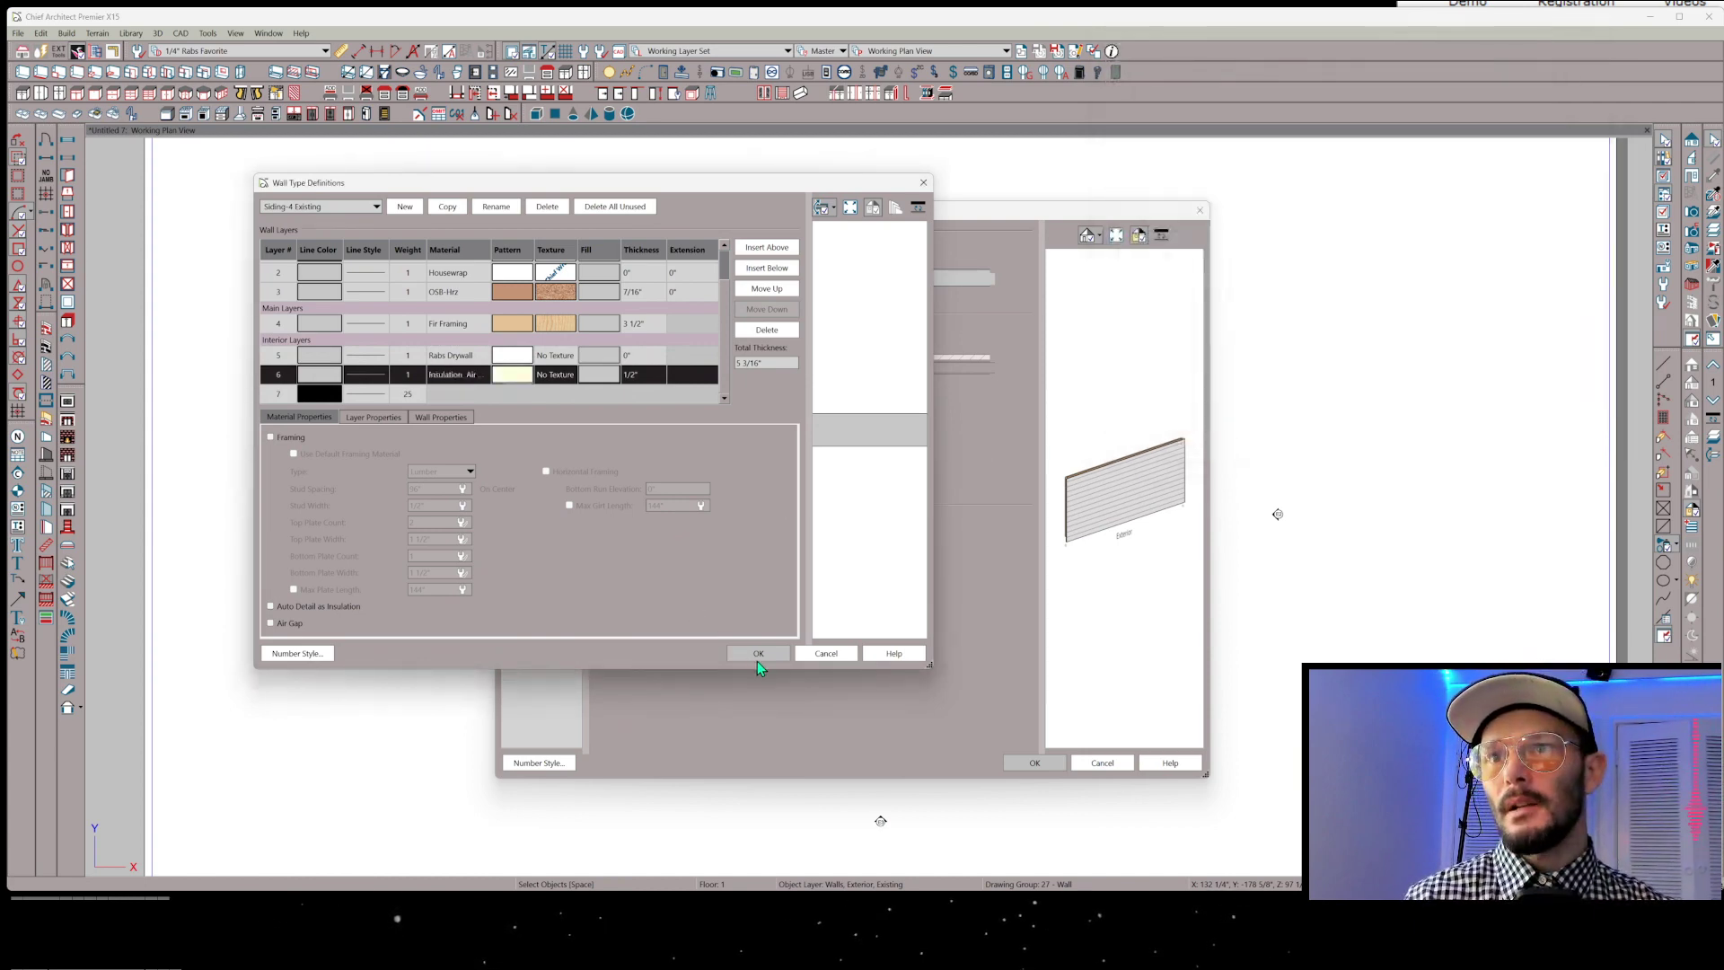
{"action": "left_click", "coordinate": [757, 658]}
{"action": "left_click", "coordinate": [1032, 762]}
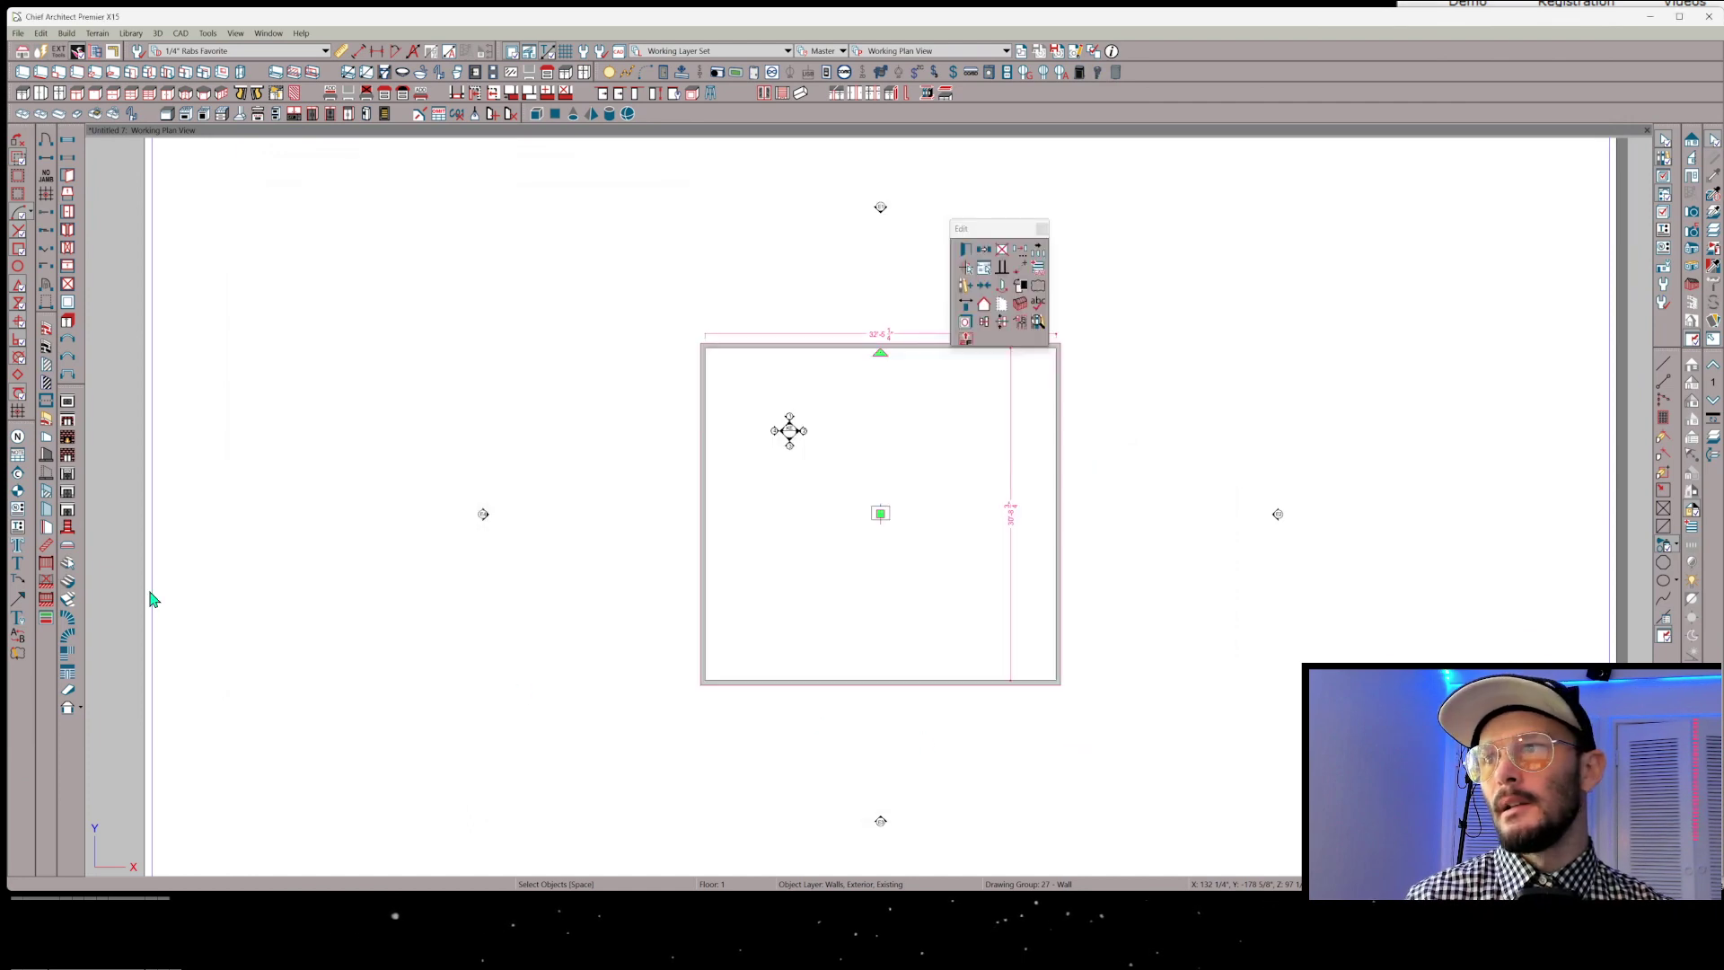
Add a 0" drywall layer below layer 1 in the Interior-4 Existing wall type definition
{"action": "key", "text": "Escape"}
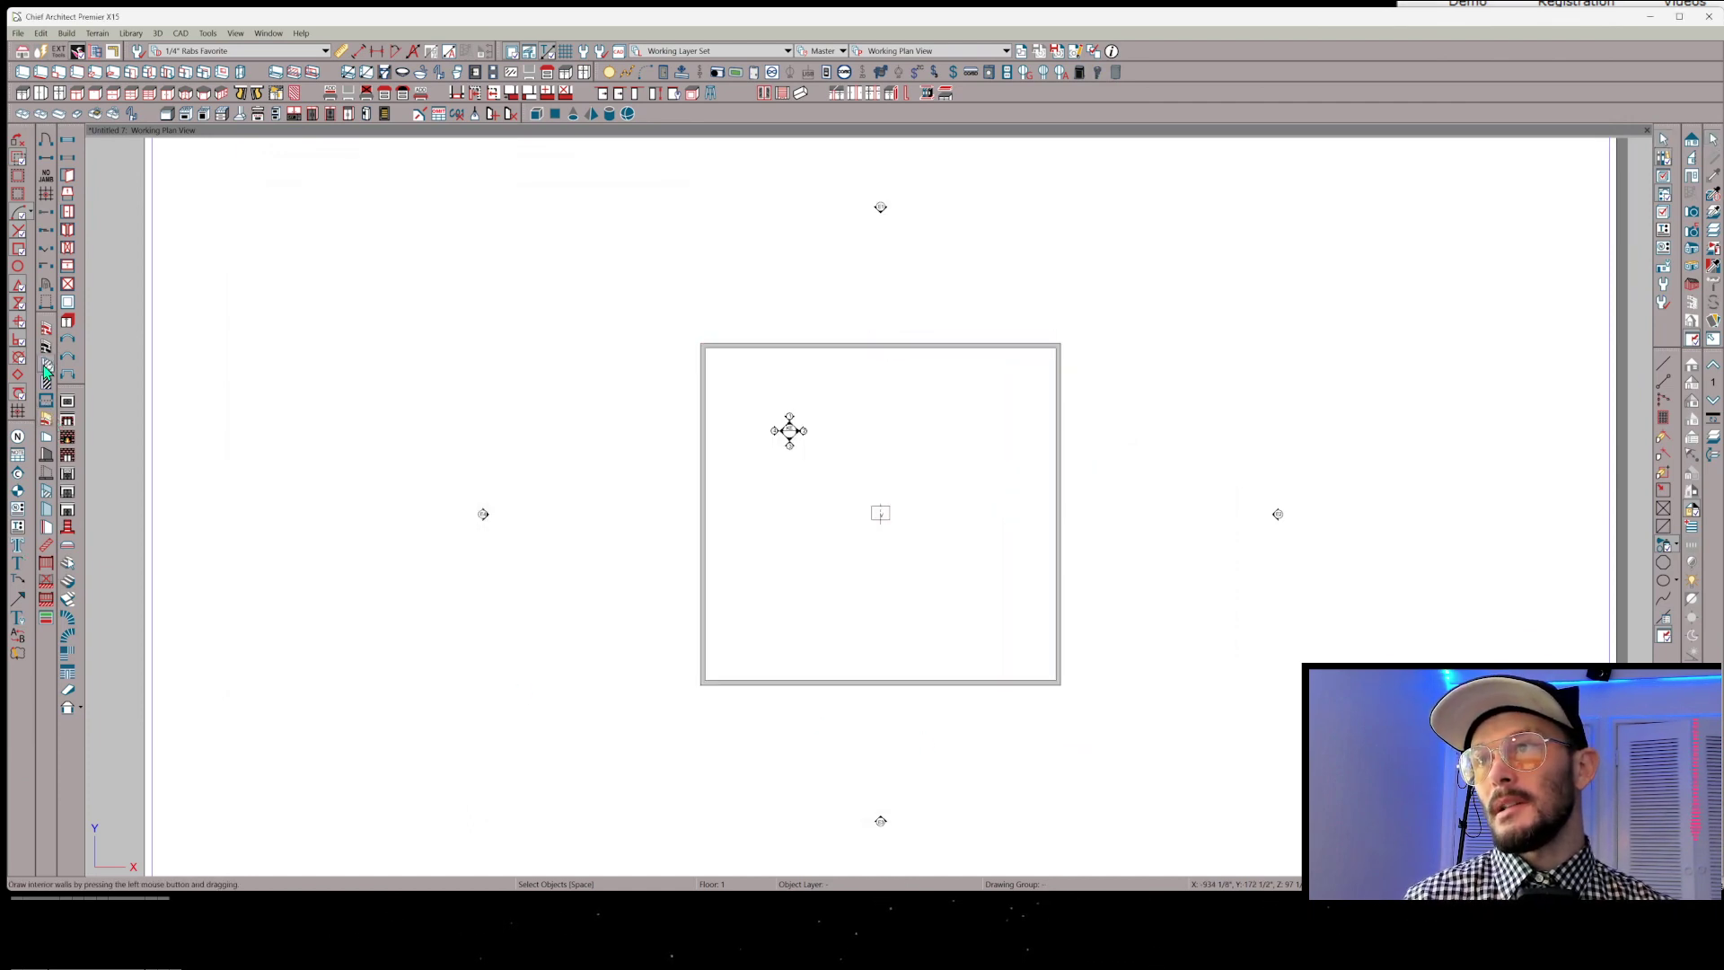
{"action": "double_click", "coordinate": [47, 368]}
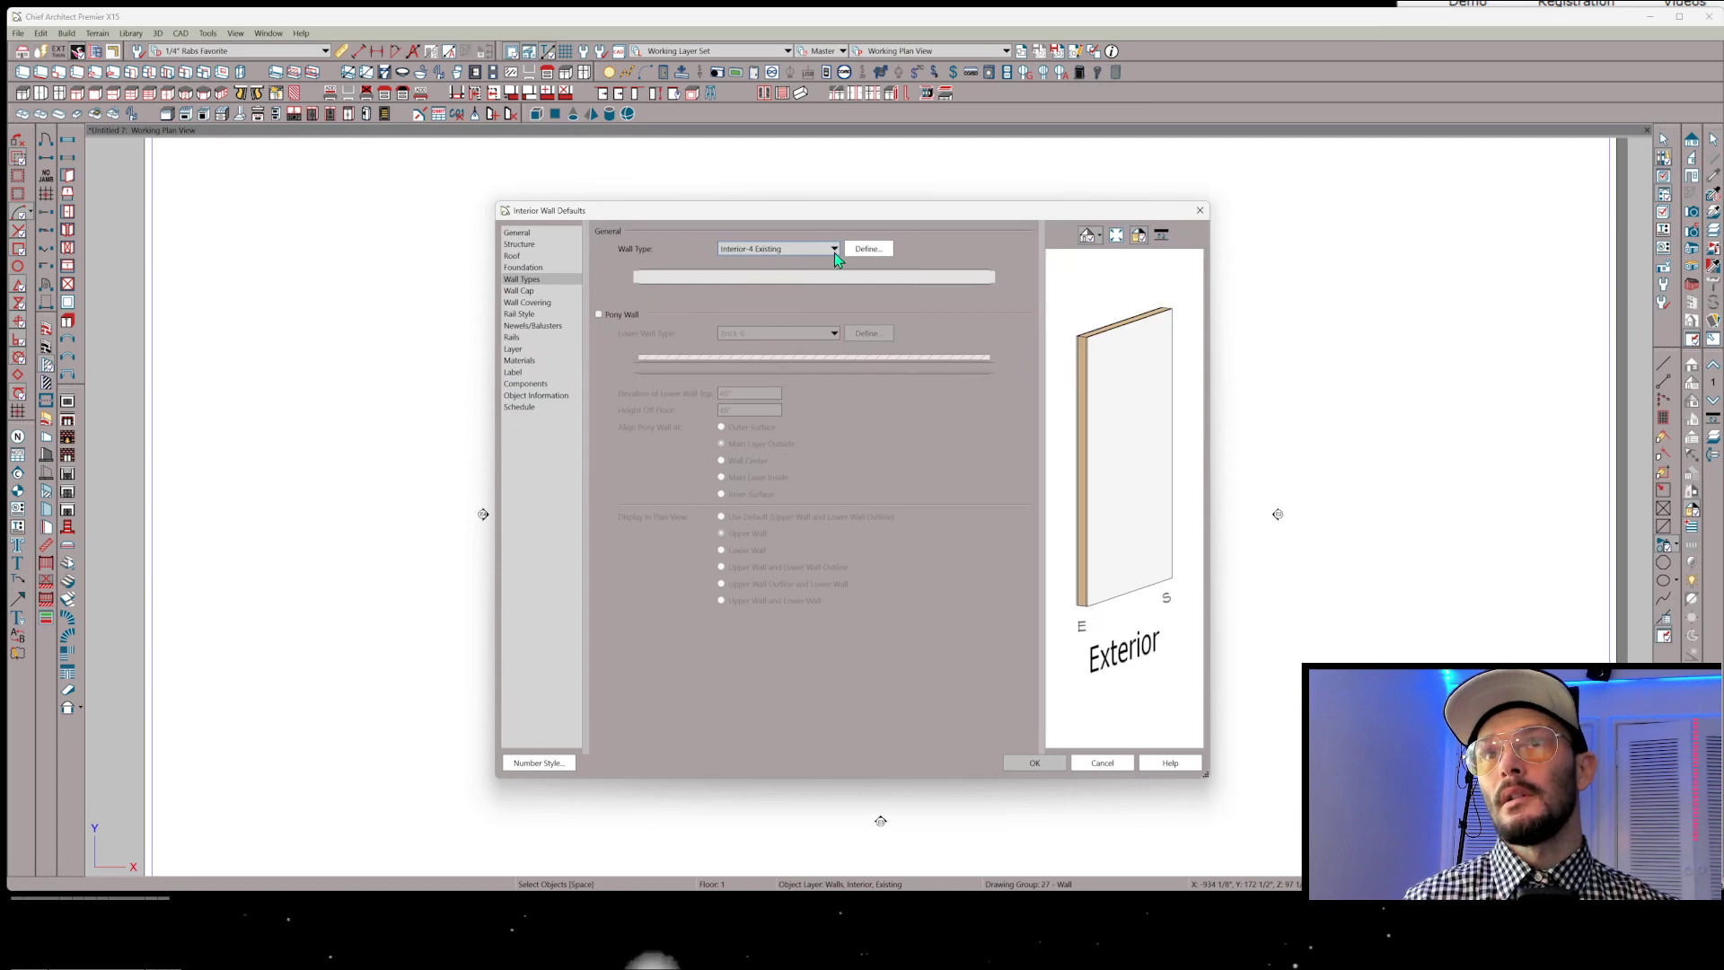
{"action": "left_click", "coordinate": [849, 252]}
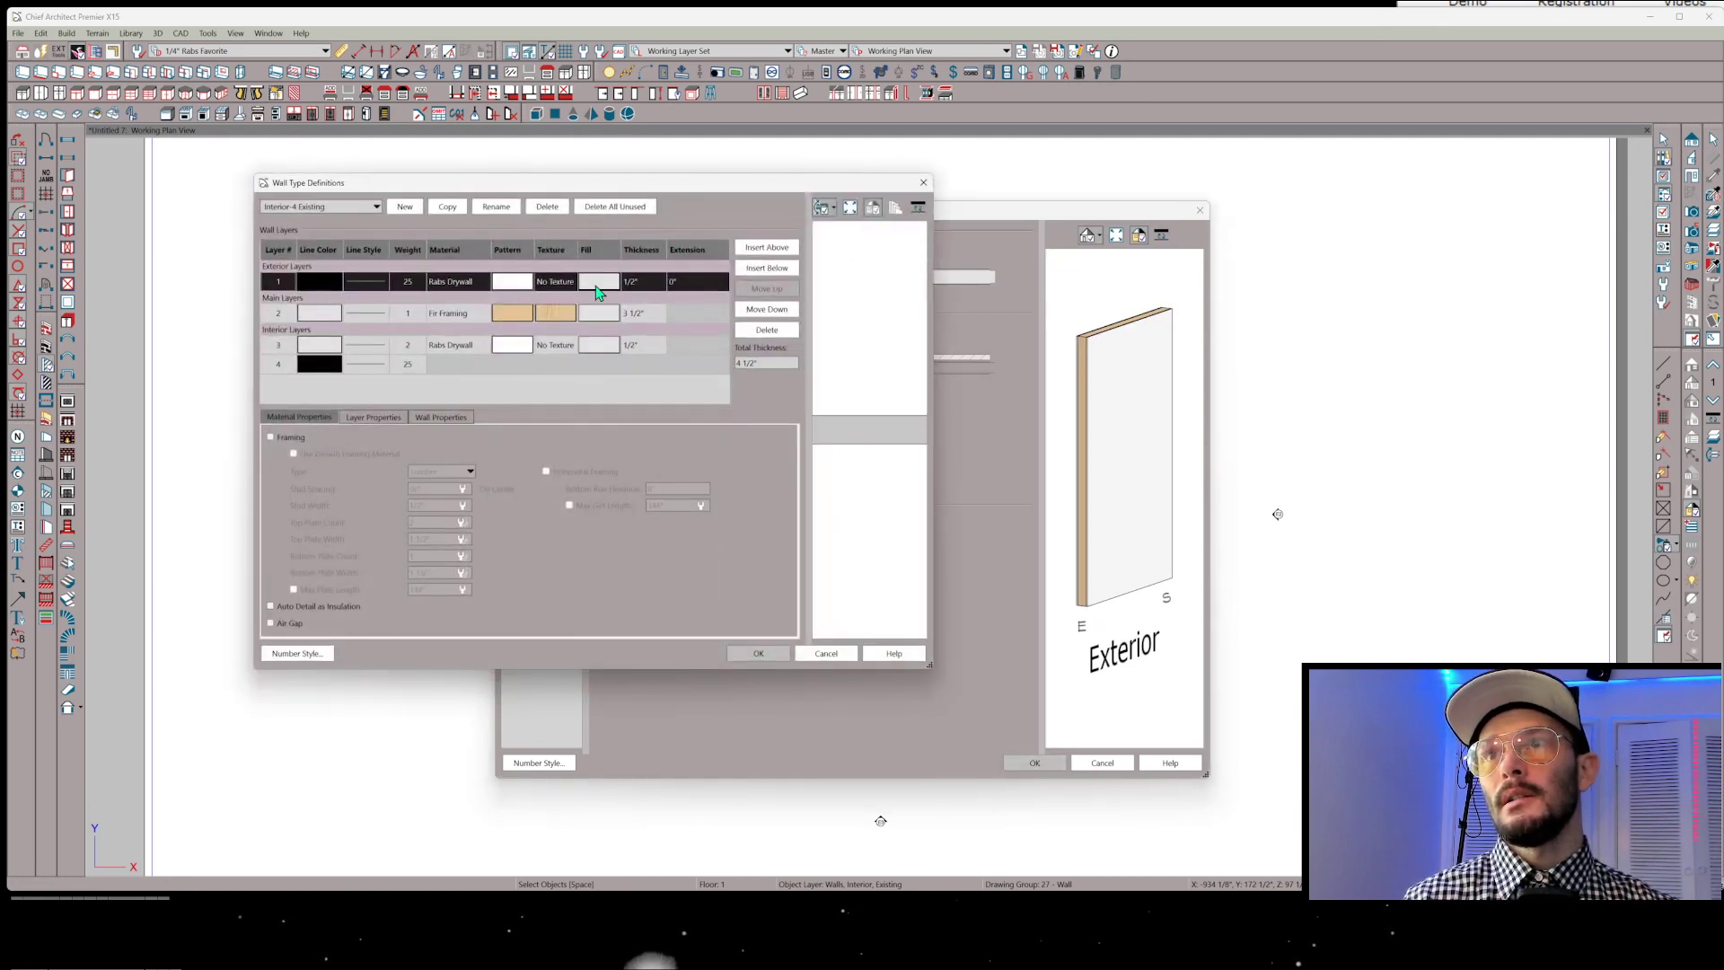
{"action": "left_click", "coordinate": [758, 269]}
{"action": "left_click", "coordinate": [632, 302]}
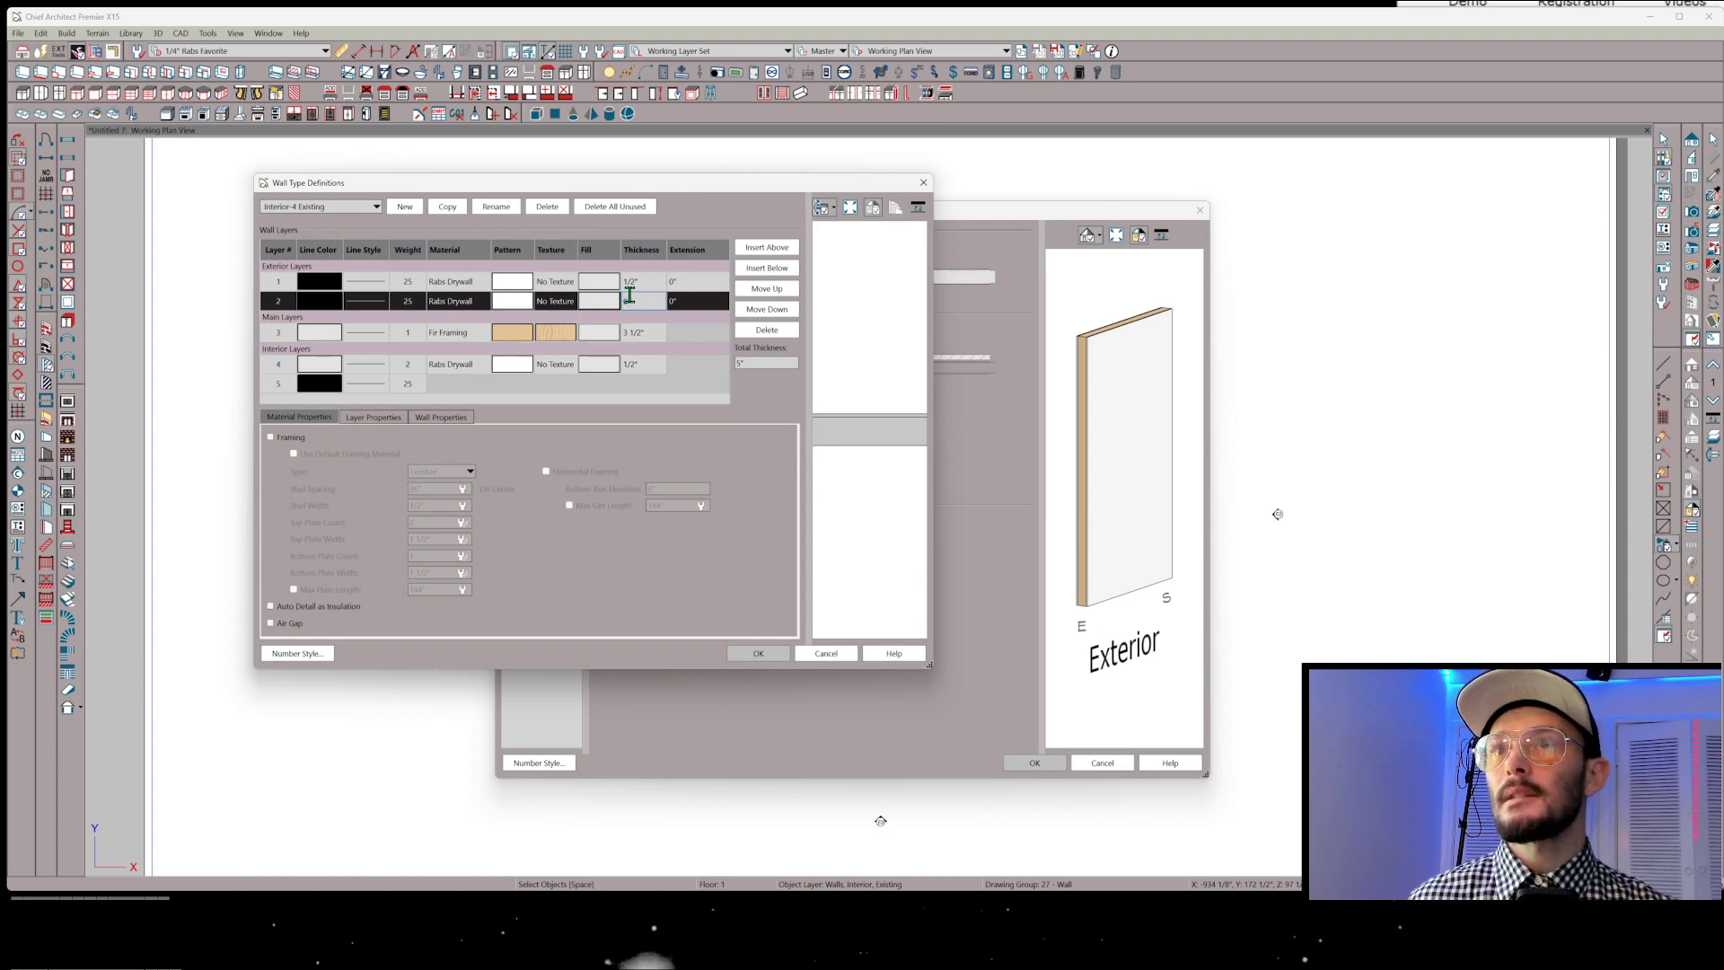
{"action": "left_click", "coordinate": [521, 284]}
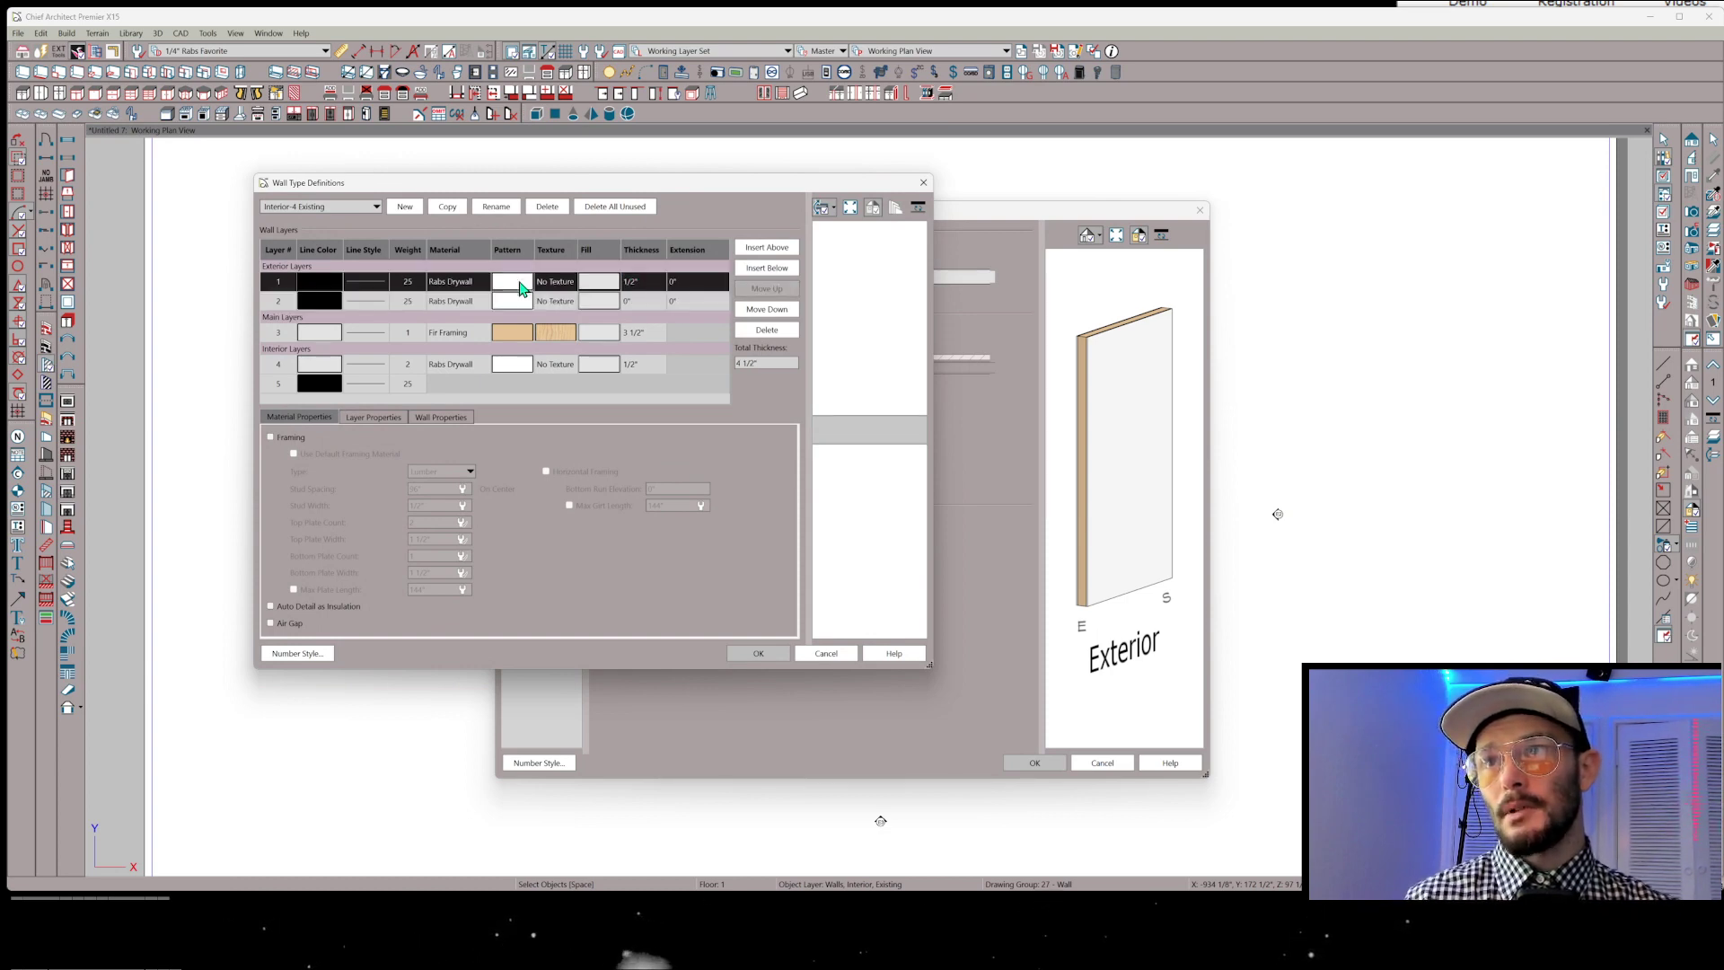
Make layer 1 Insulation, Air, copy it to the interior face, and adjust interior drywall layer 4's thickness
{"action": "left_click", "coordinate": [522, 287]}
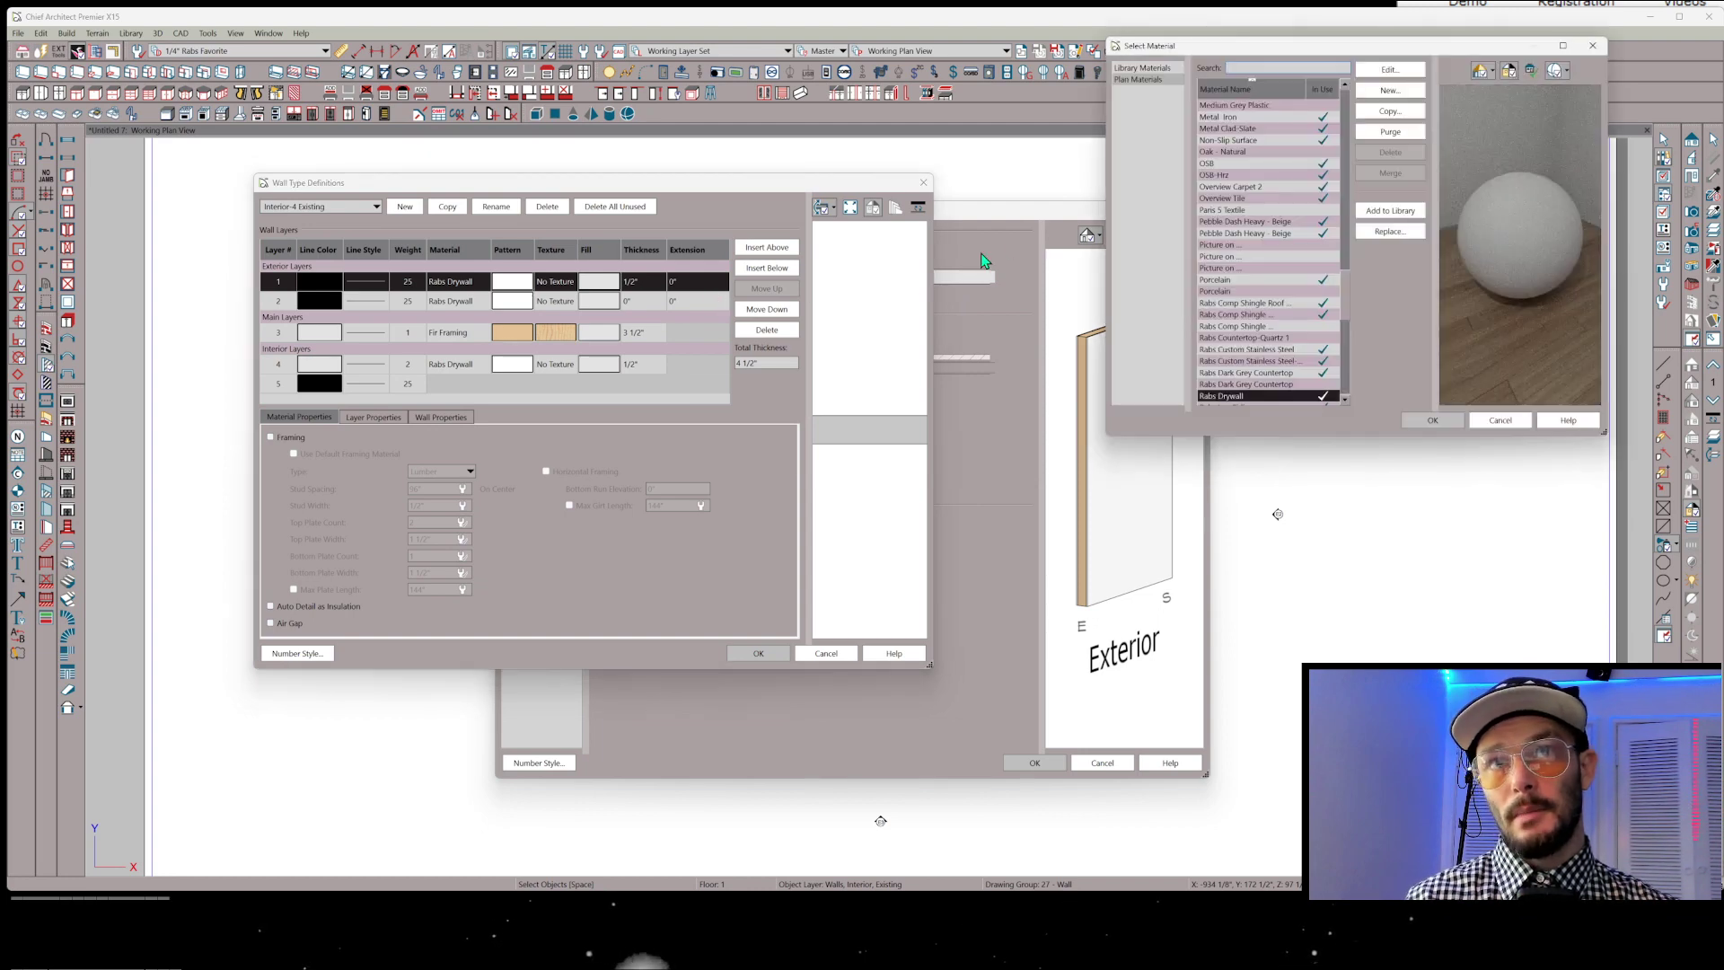
{"action": "type", "text": "insula"}
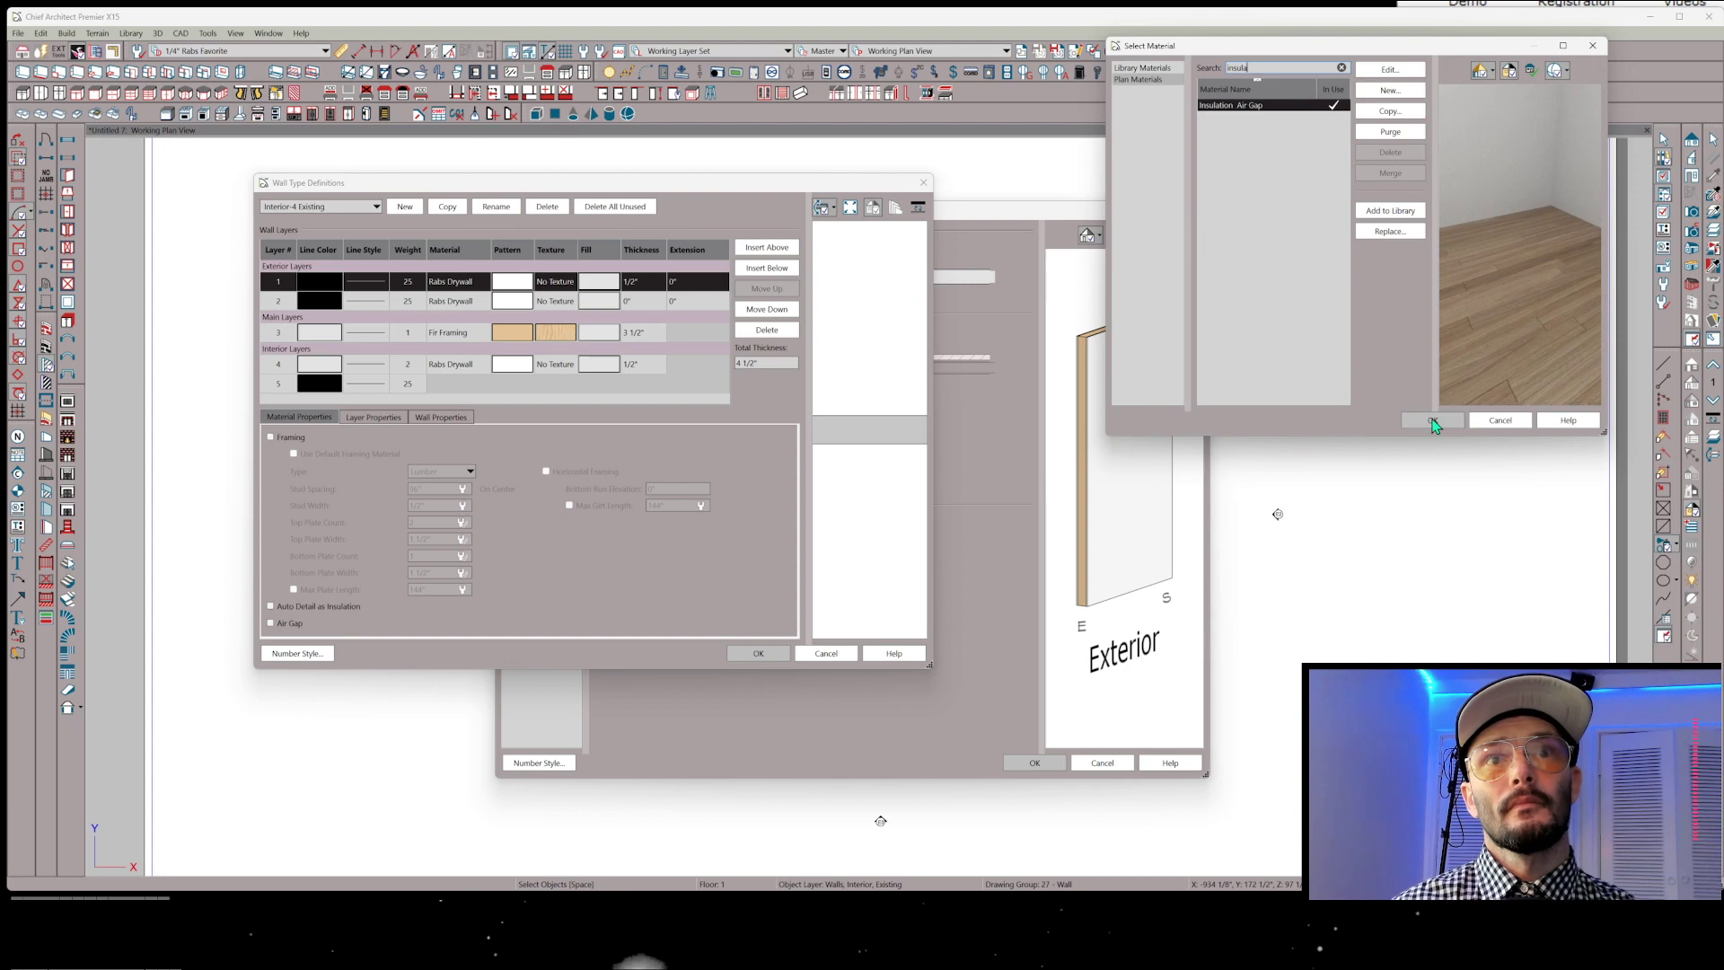
{"action": "left_click", "coordinate": [1432, 420]}
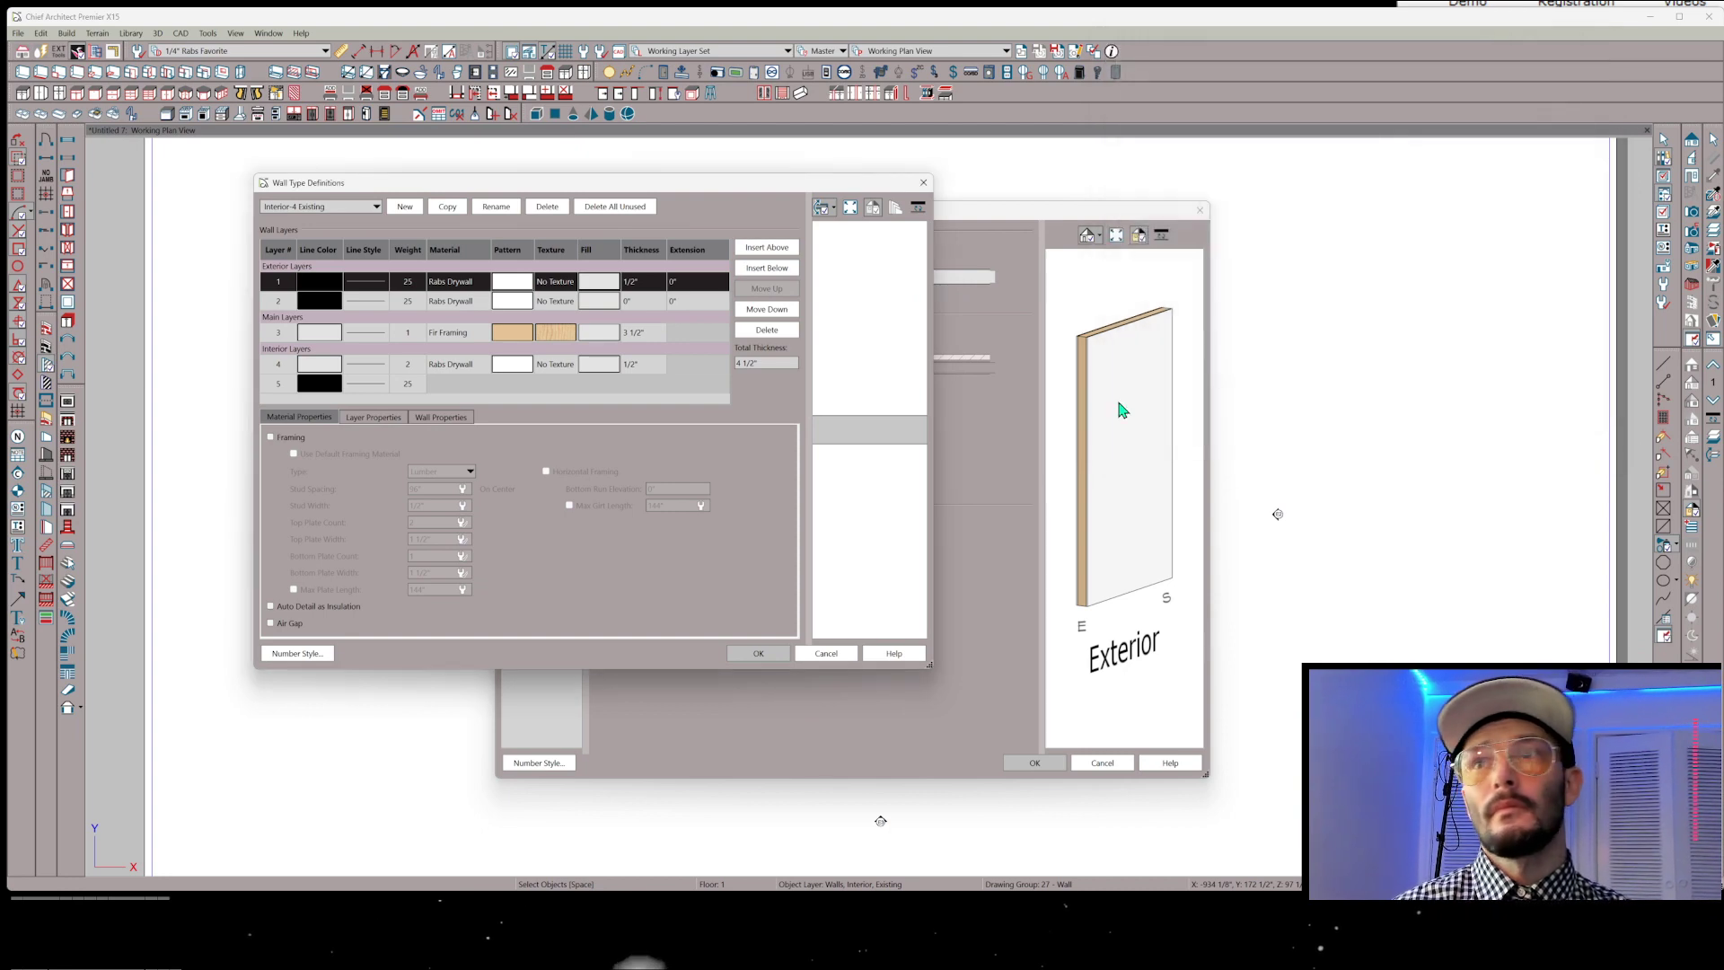
{"action": "left_click", "coordinate": [768, 268]}
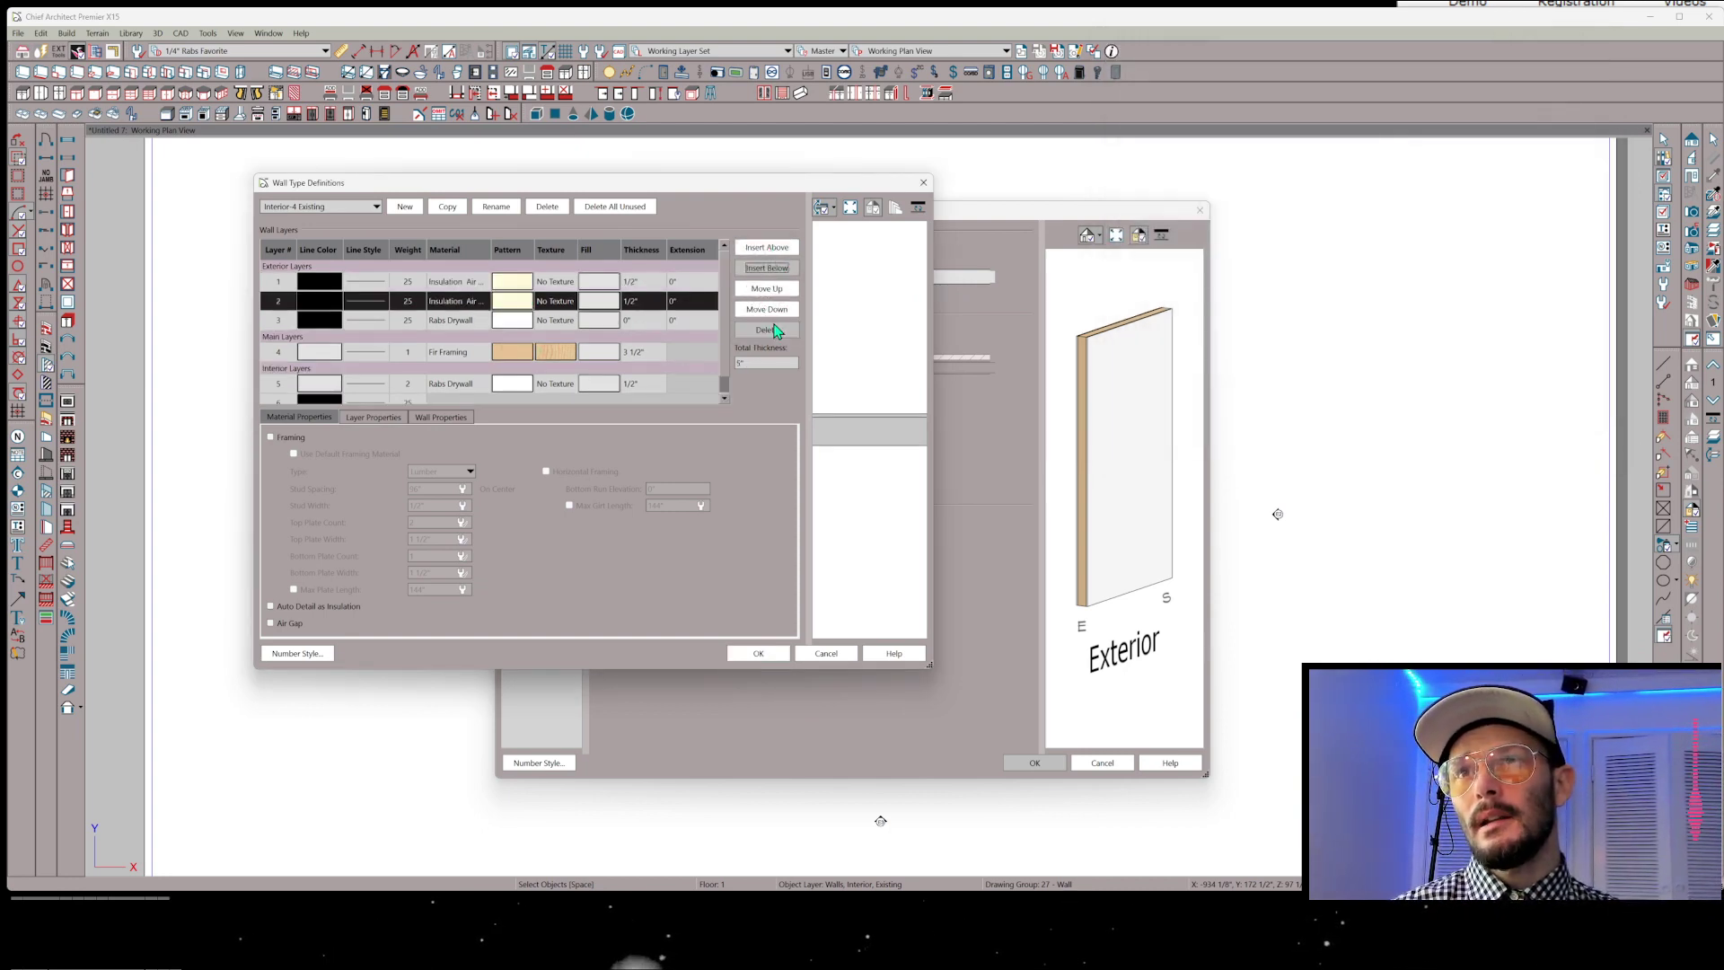
{"action": "left_click", "coordinate": [767, 310]}
{"action": "left_click", "coordinate": [768, 310]}
{"action": "left_click", "coordinate": [768, 310]}
{"action": "left_click", "coordinate": [767, 310]}
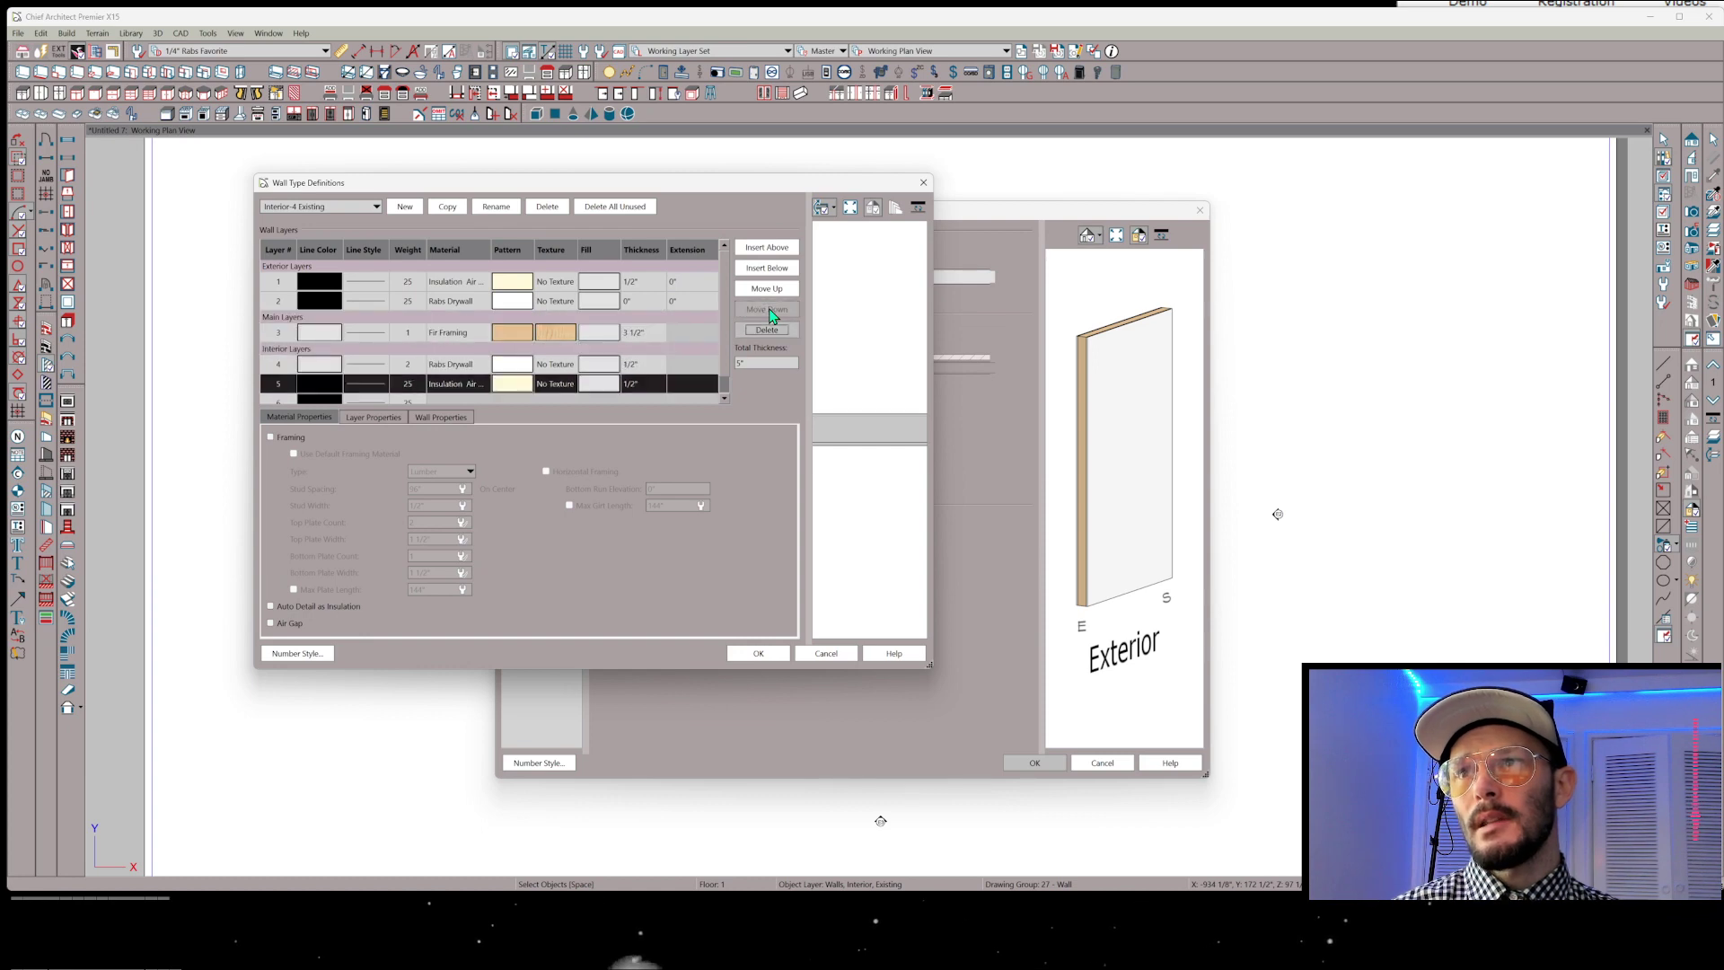
{"action": "left_click", "coordinate": [634, 366]}
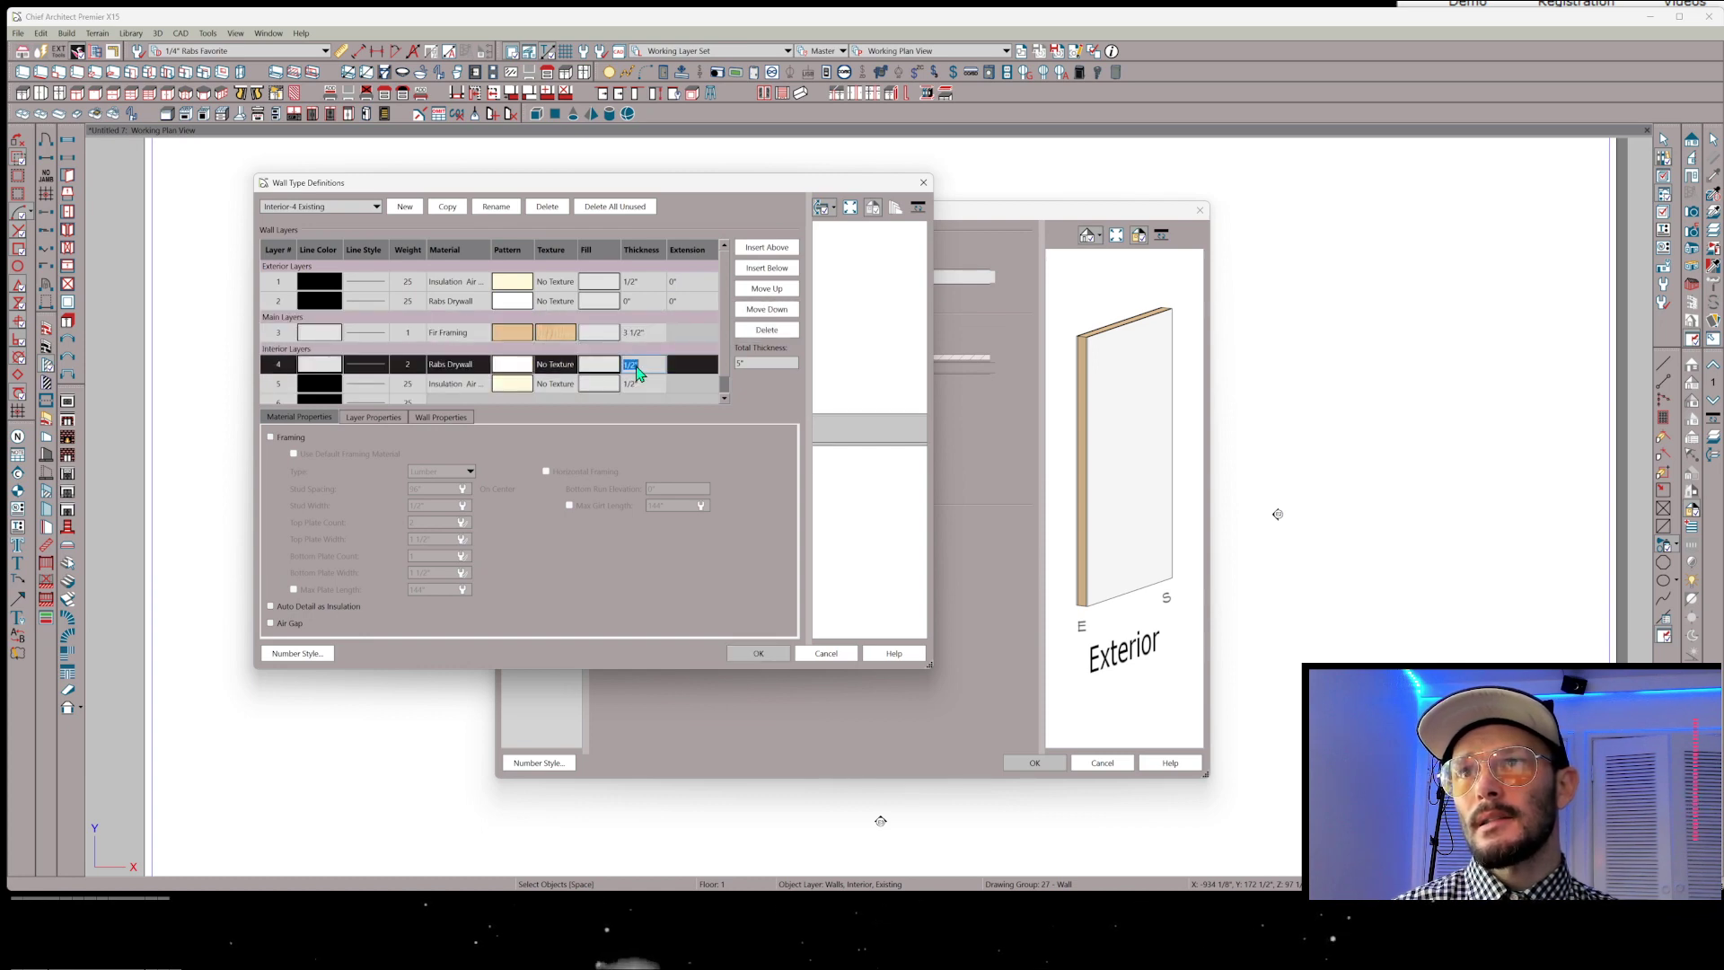
{"action": "type", "text": "1"}
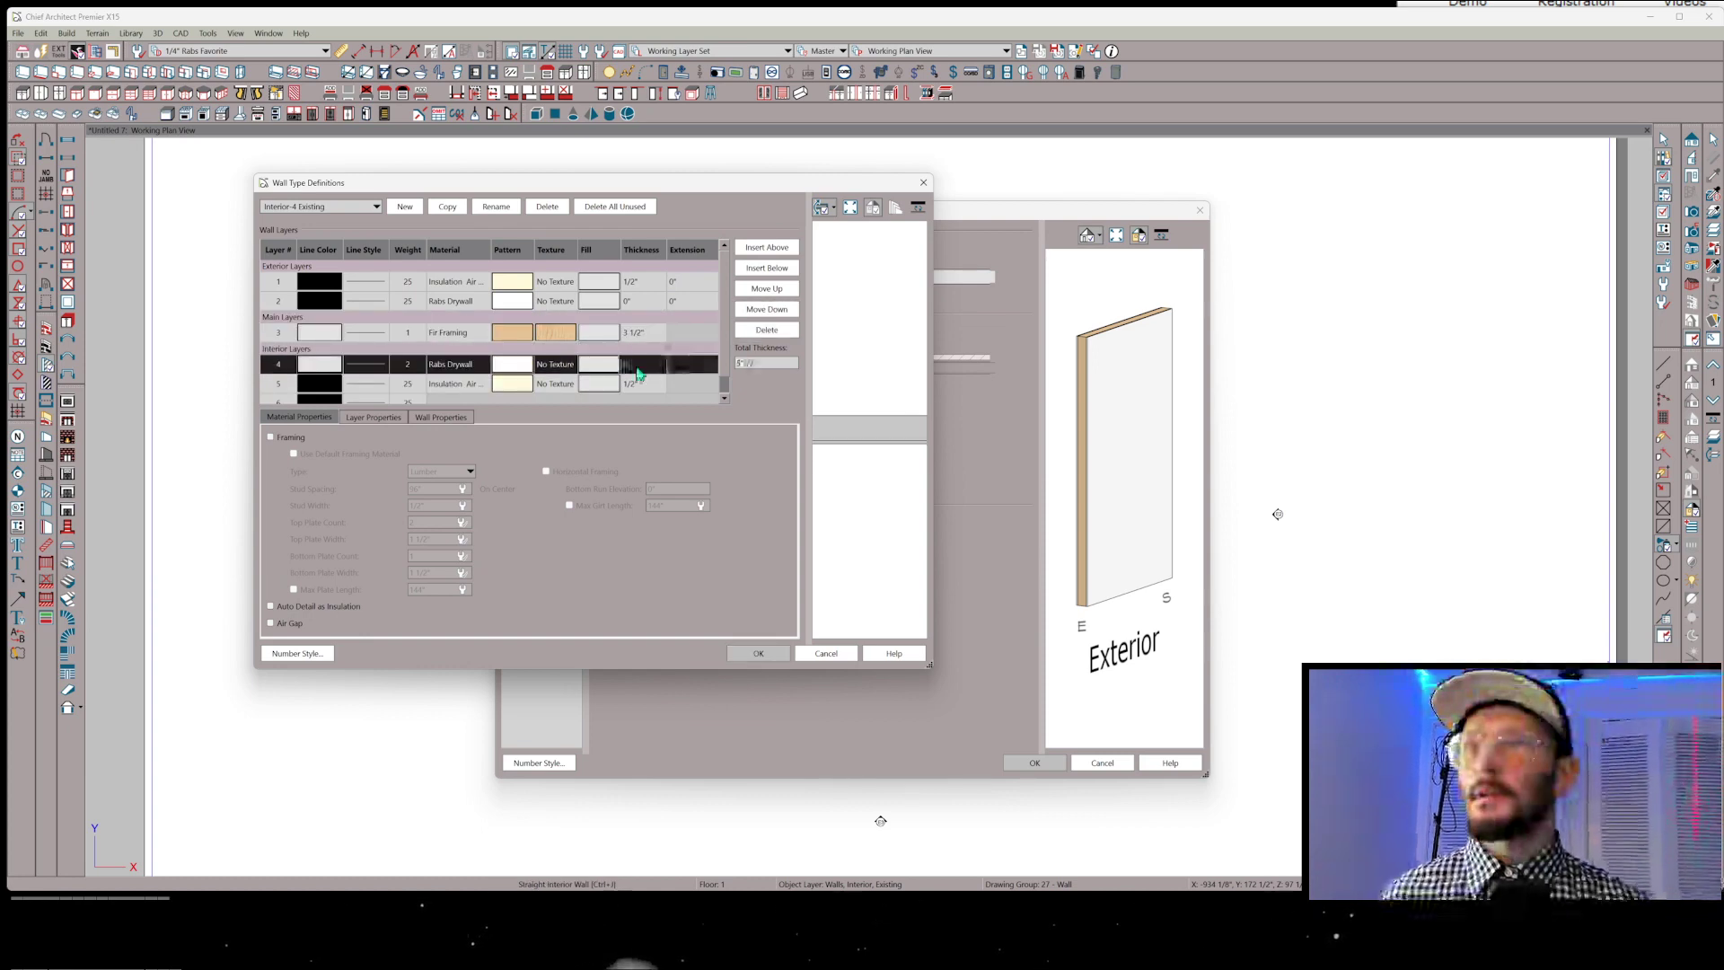
{"action": "type", "text": "0"}
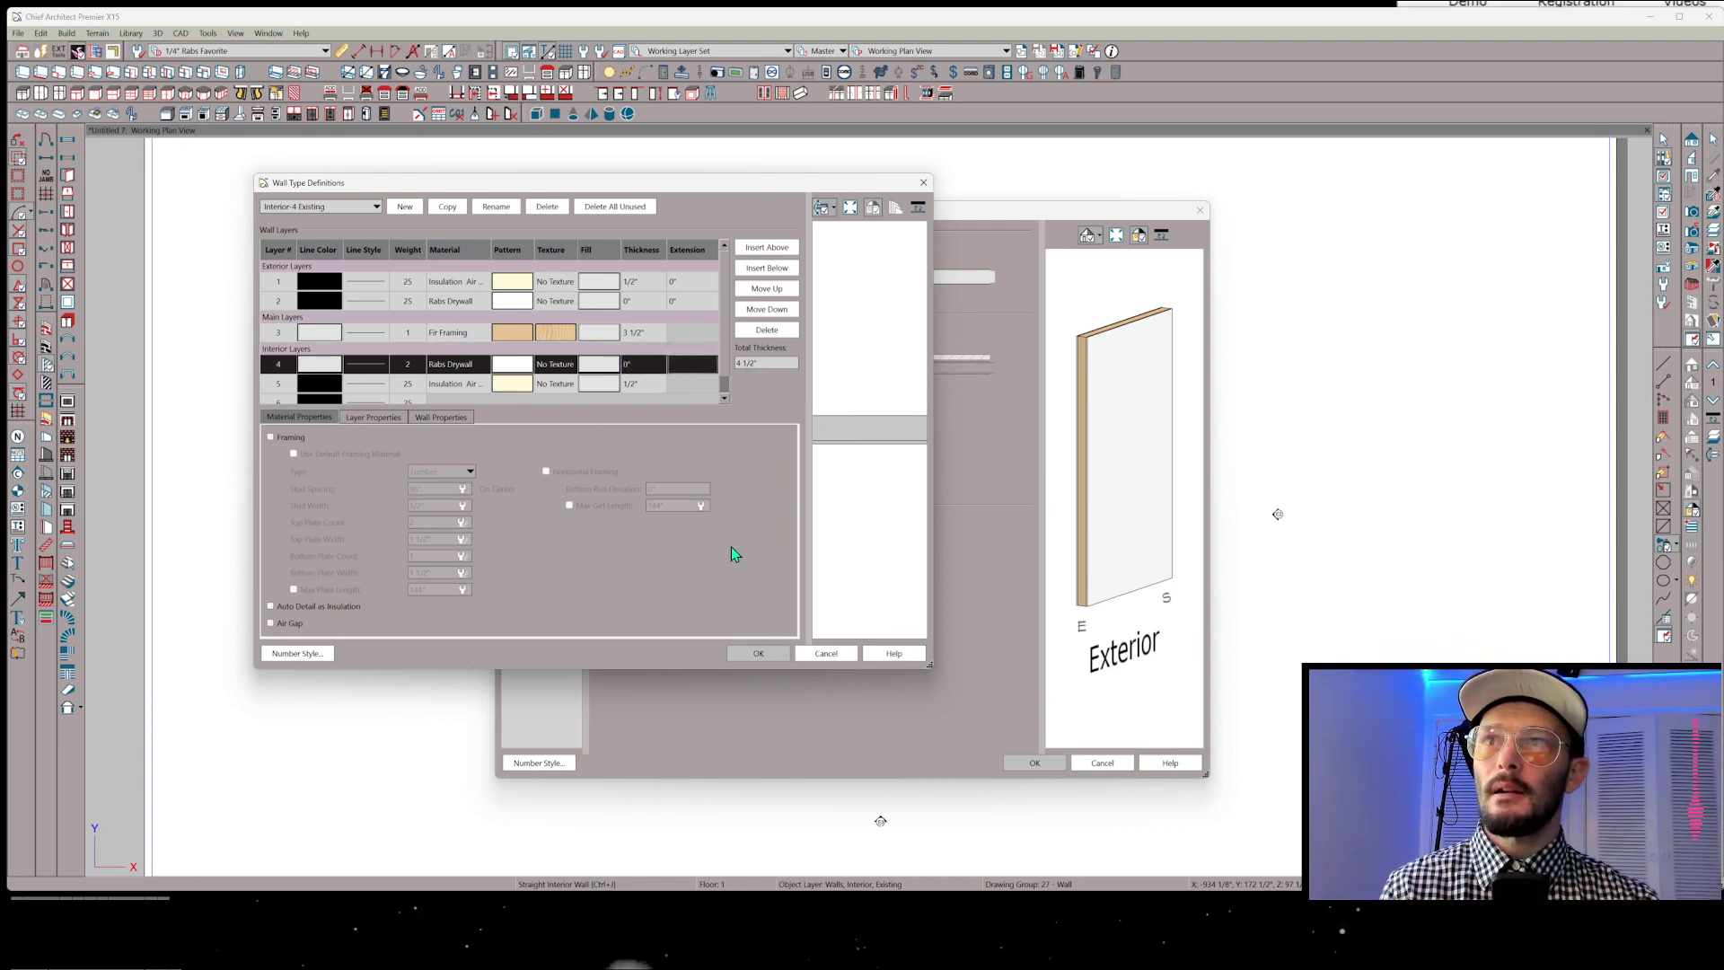
{"action": "left_click", "coordinate": [762, 652]}
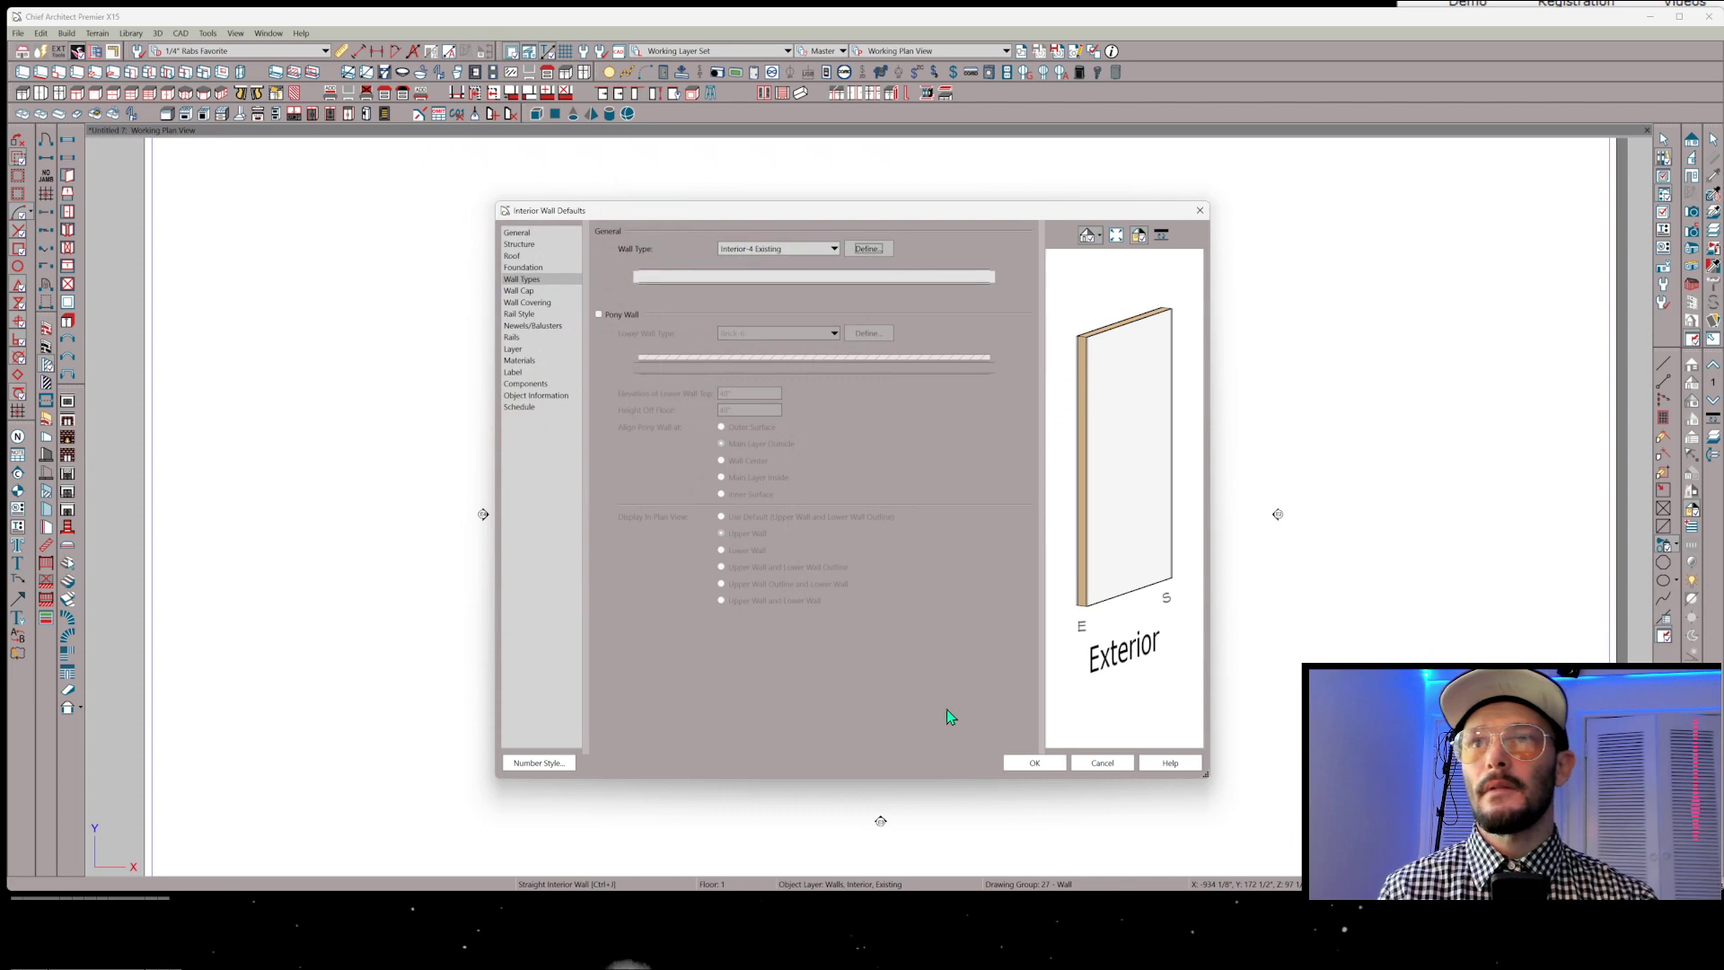
Draw a vertical interior wall and a horizontal one on the left, then select all three rooms
{"action": "left_click", "coordinate": [1022, 763]}
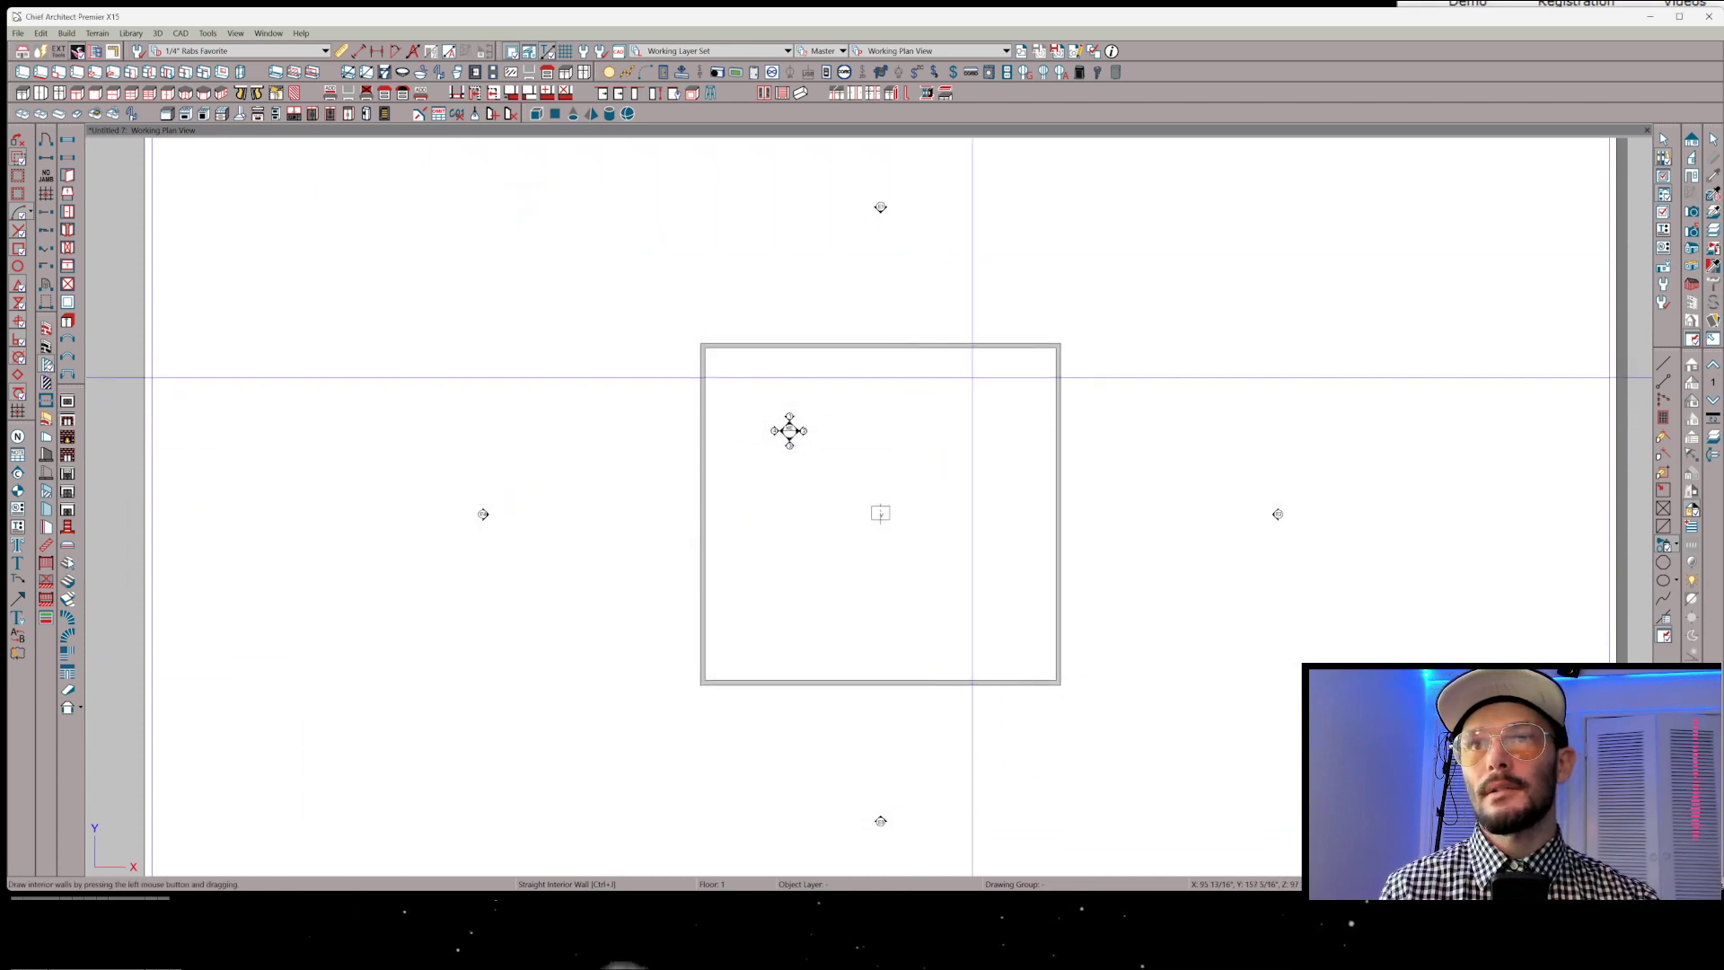
{"action": "left_click_drag", "start_coordinate": [975, 344], "coordinate": [974, 687]}
{"action": "left_click_drag", "start_coordinate": [961, 550], "coordinate": [705, 554]}
{"action": "left_click", "coordinate": [908, 378]}
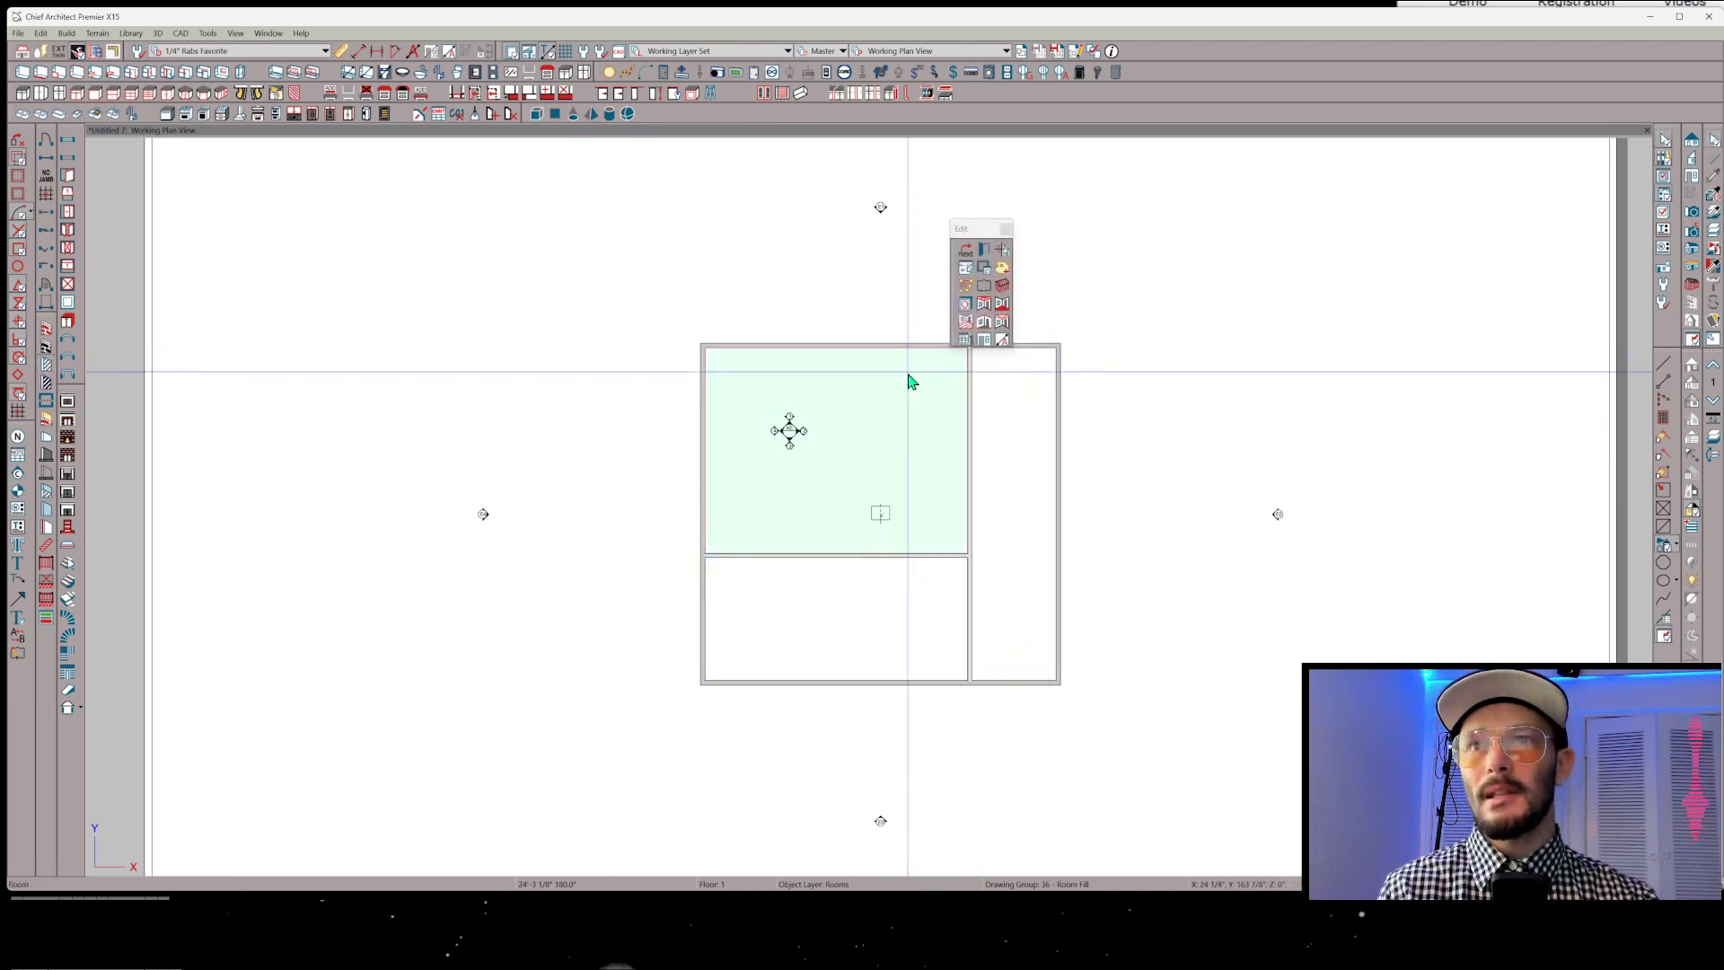
{"action": "left_click", "coordinate": [967, 269]}
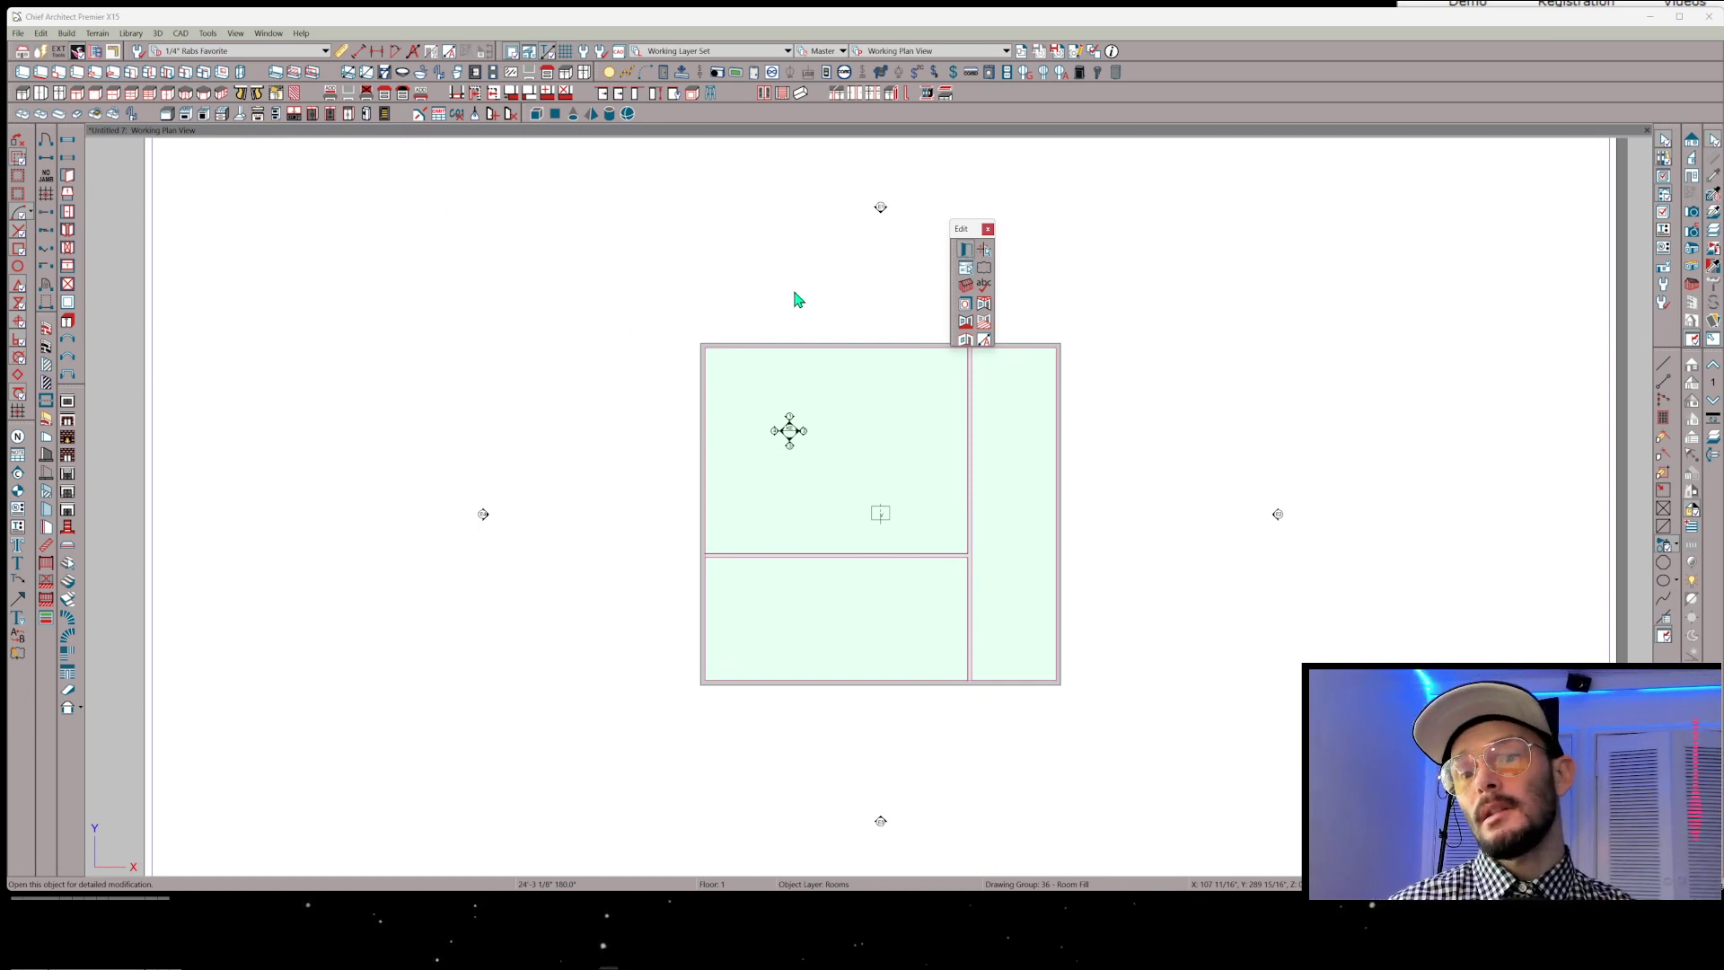
Add a Rabs Drywall wall covering to the three rooms with a 0" gap at the ceiling and 95 7/8" height
{"action": "double_click", "coordinate": [800, 339]}
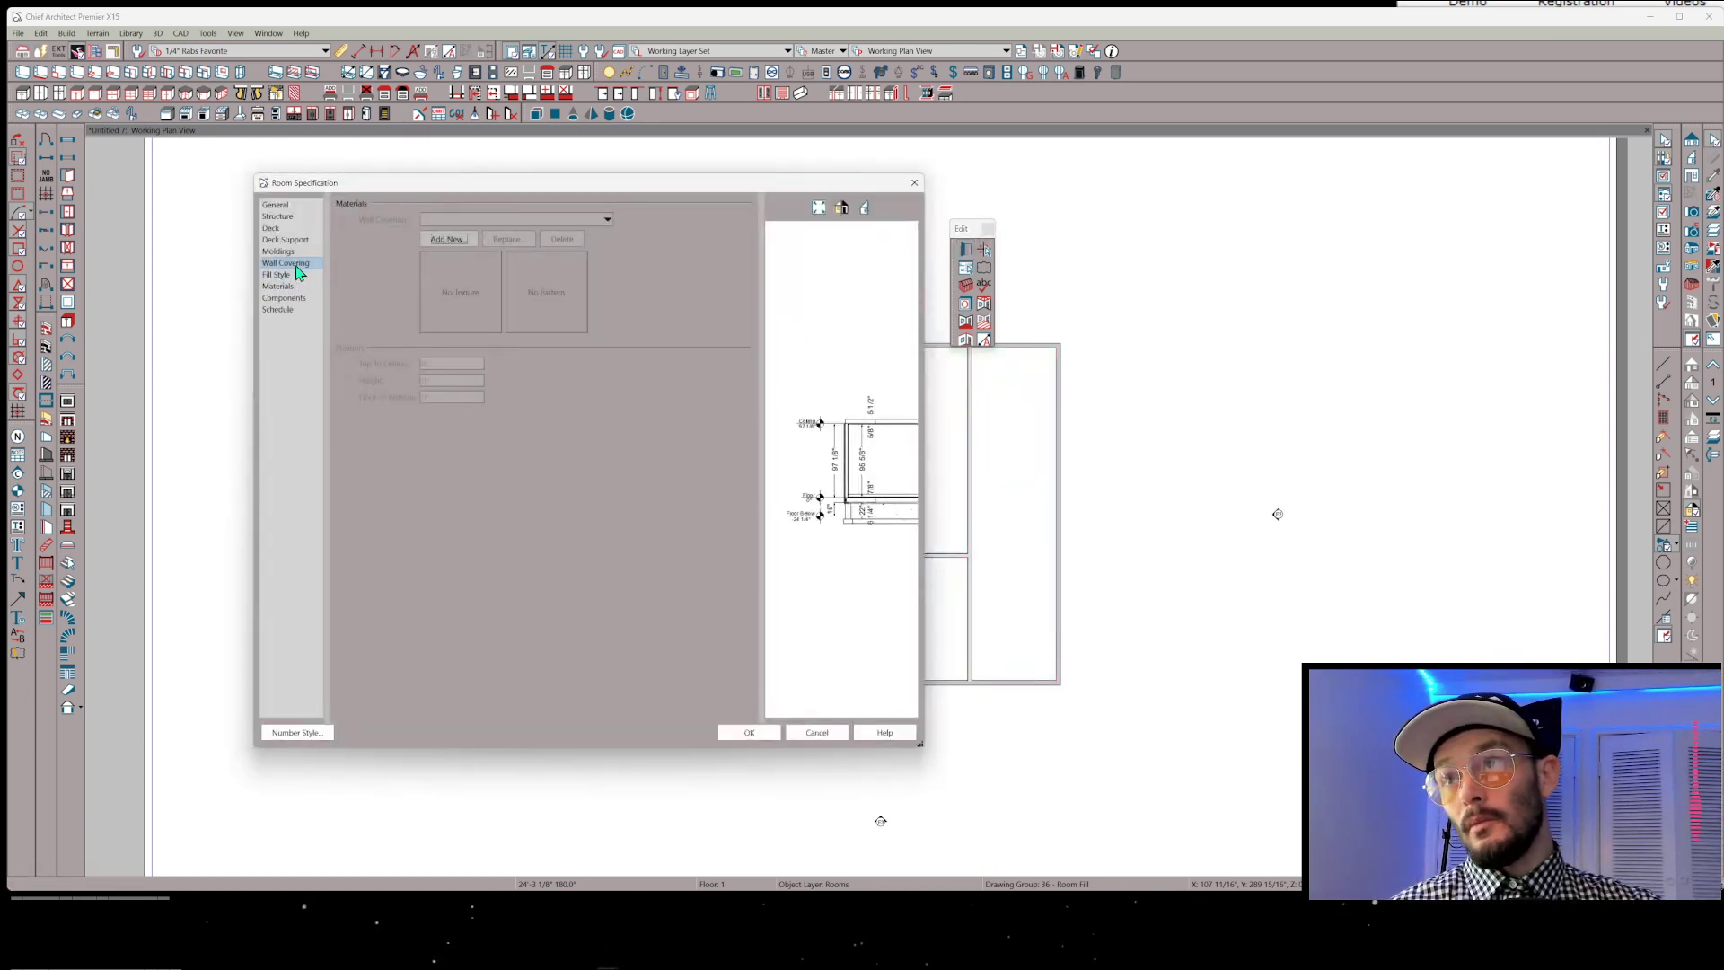
{"action": "left_click", "coordinate": [448, 239]}
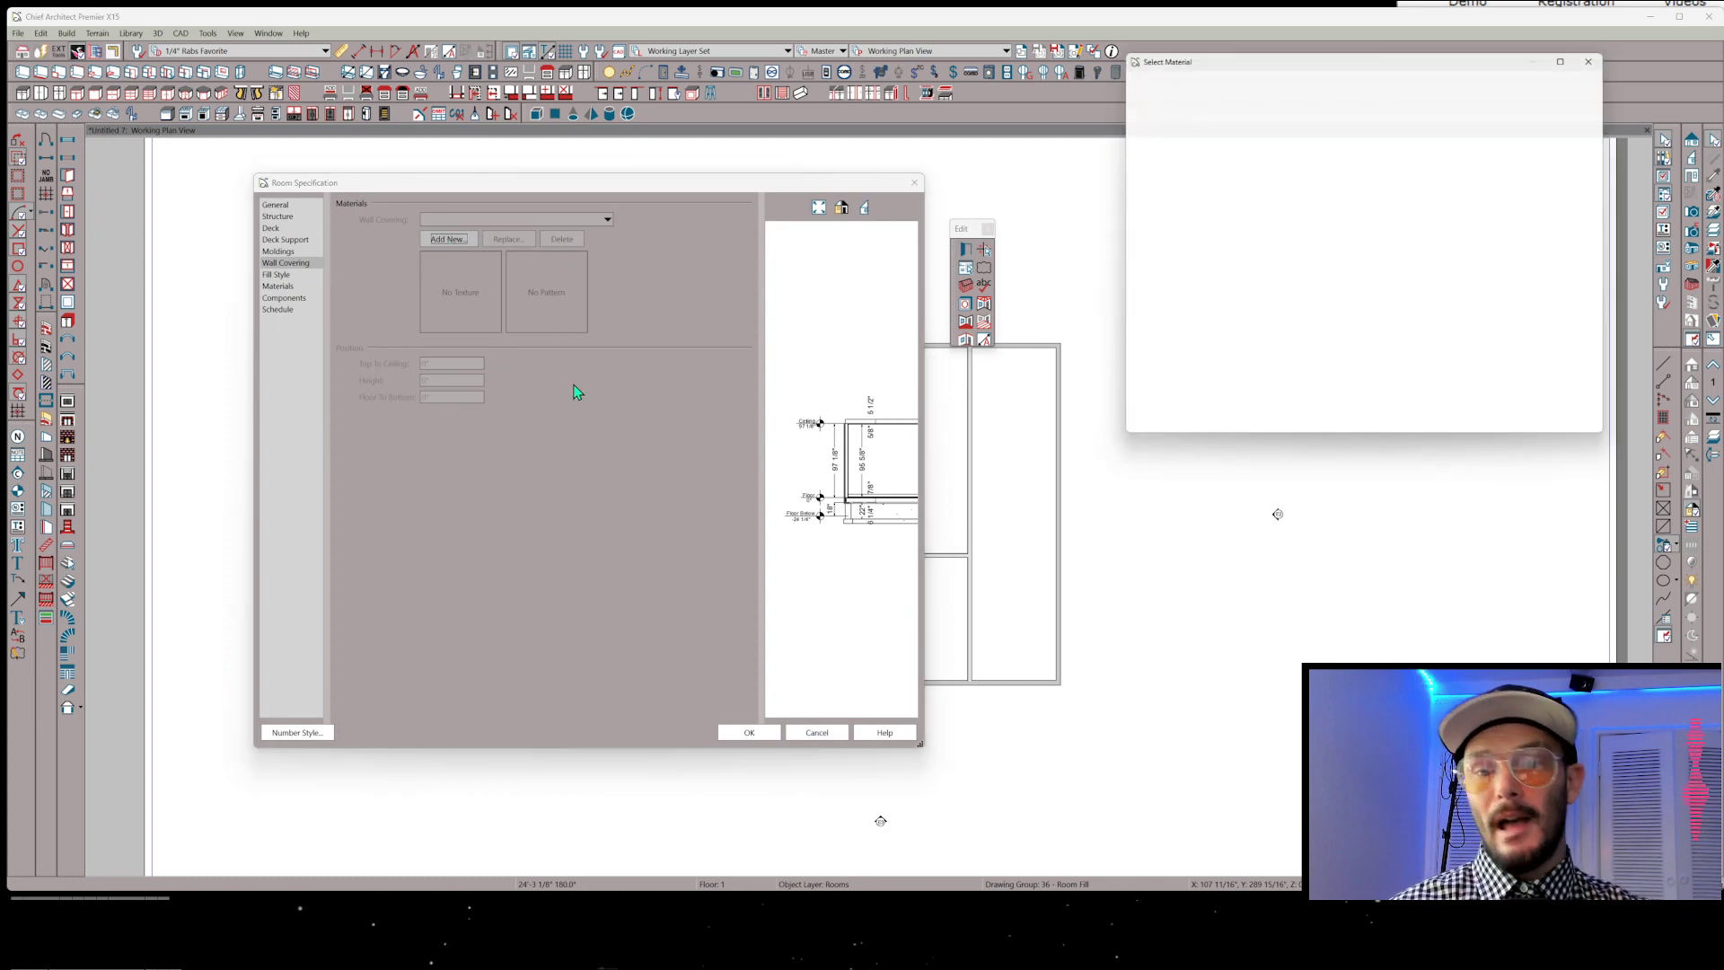
{"action": "type", "text": "rabs"}
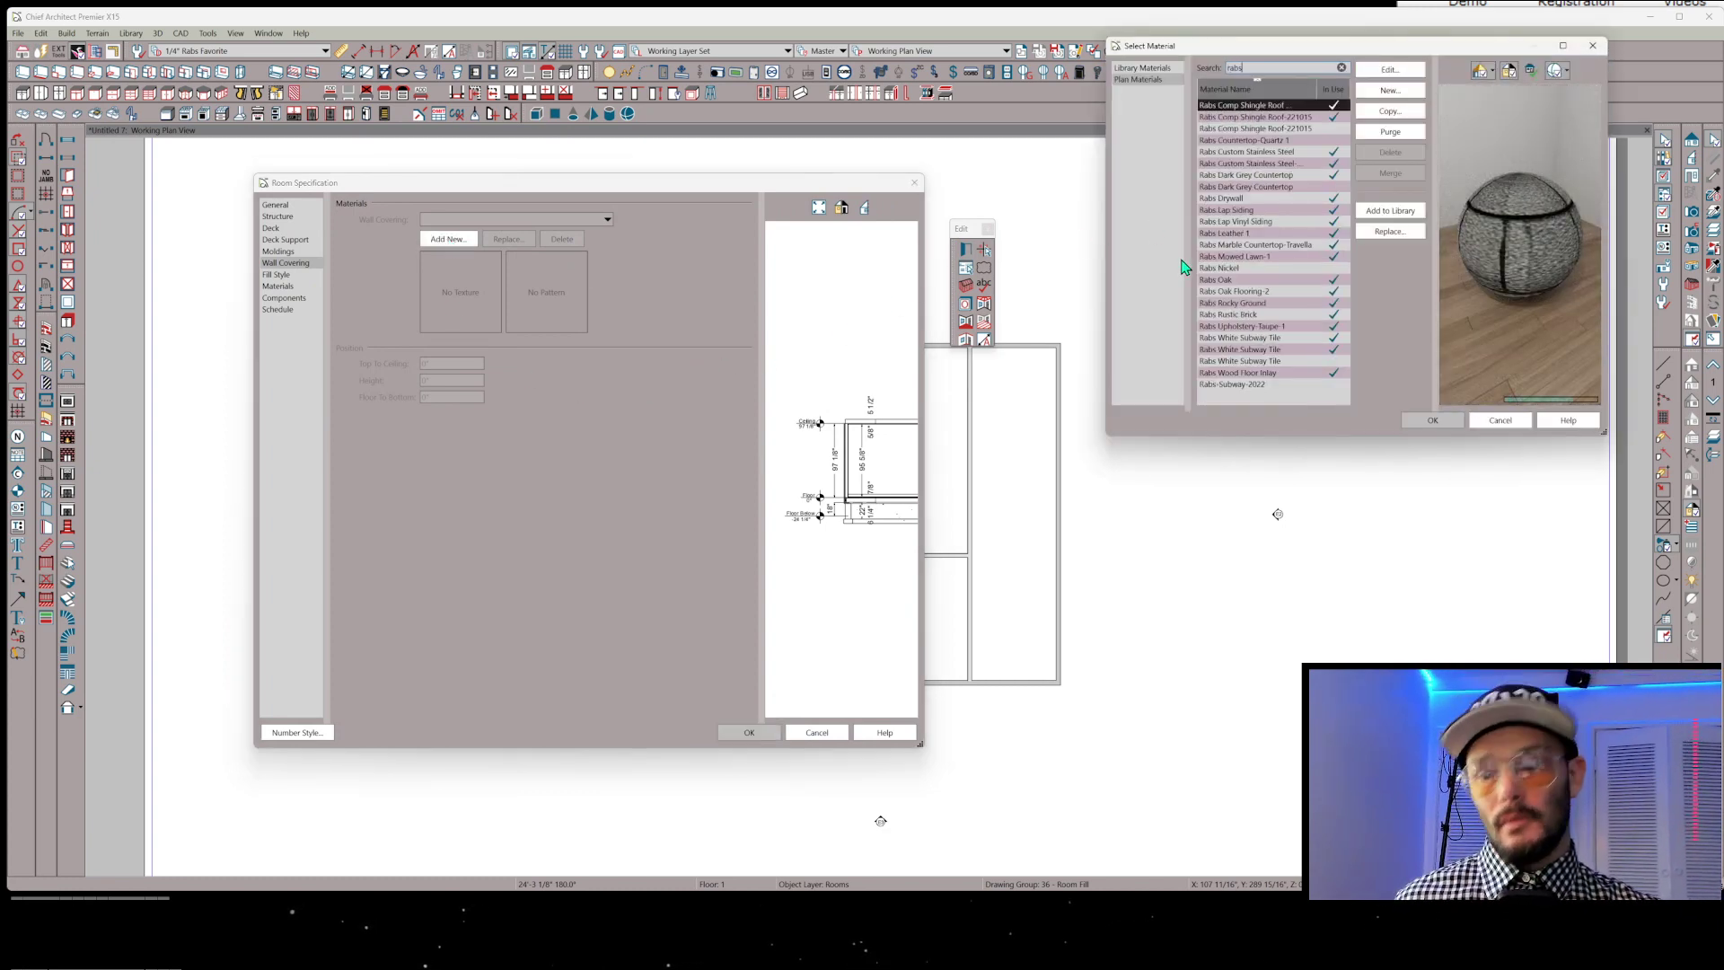
{"action": "type", "text": " dr"}
{"action": "left_click", "coordinate": [1430, 422]}
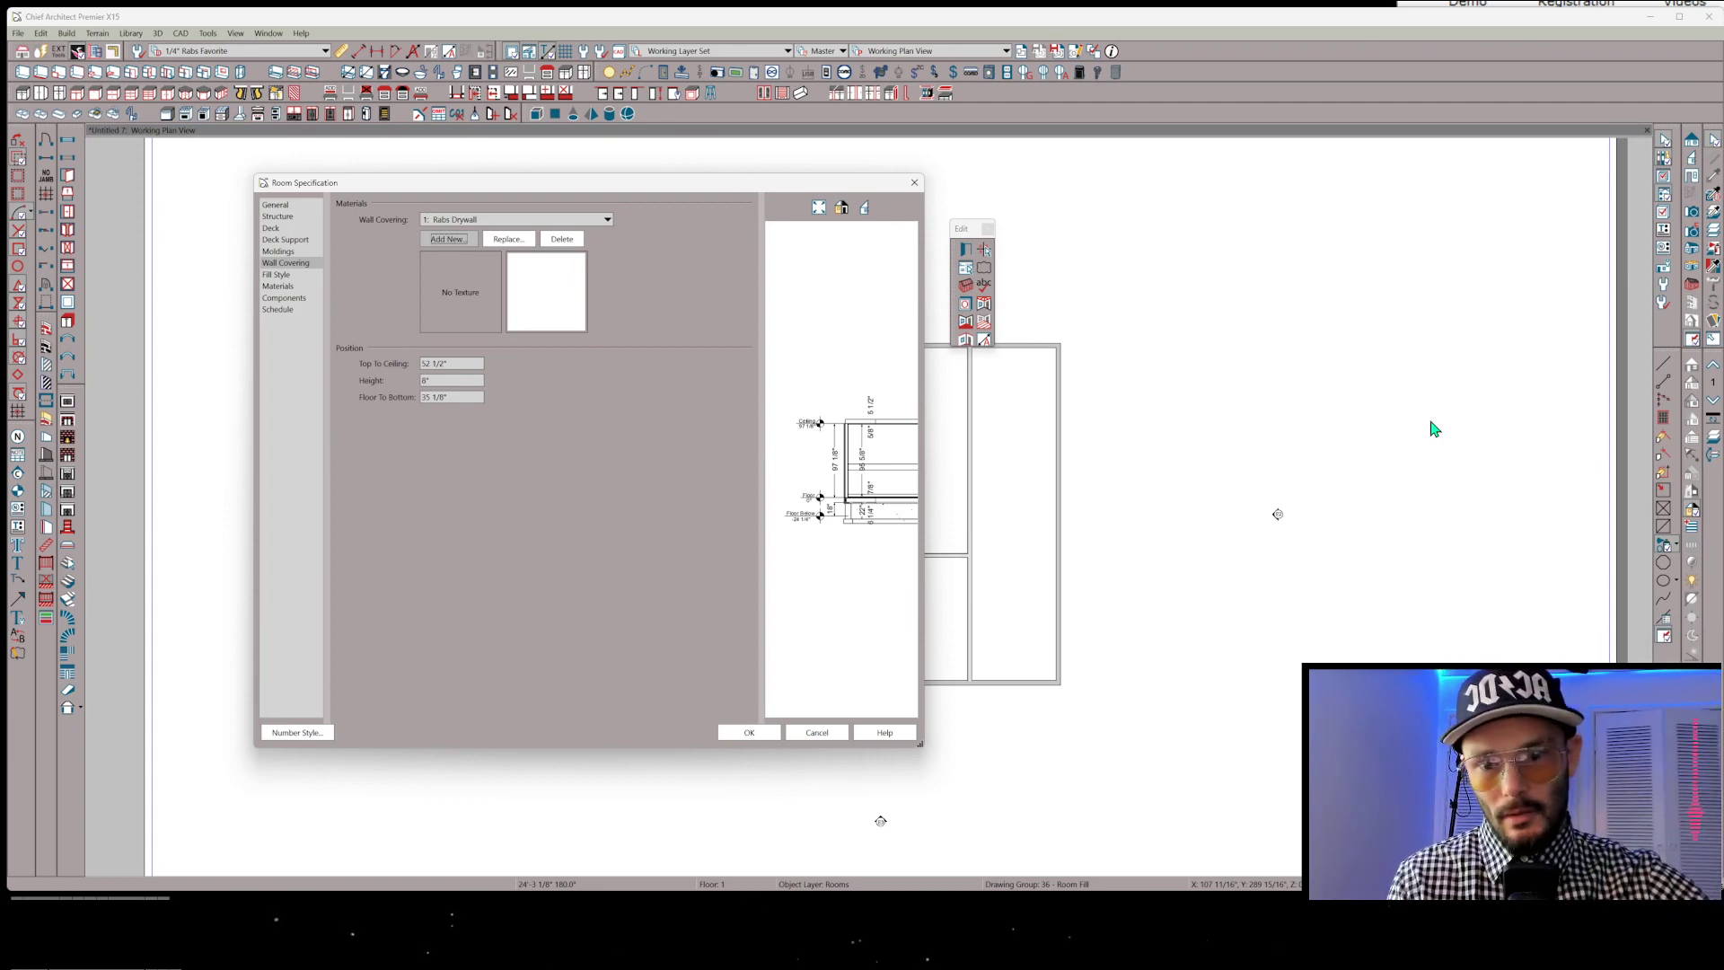
{"action": "left_click", "coordinate": [447, 381]}
{"action": "left_click_drag", "start_coordinate": [429, 384], "coordinate": [373, 384]}
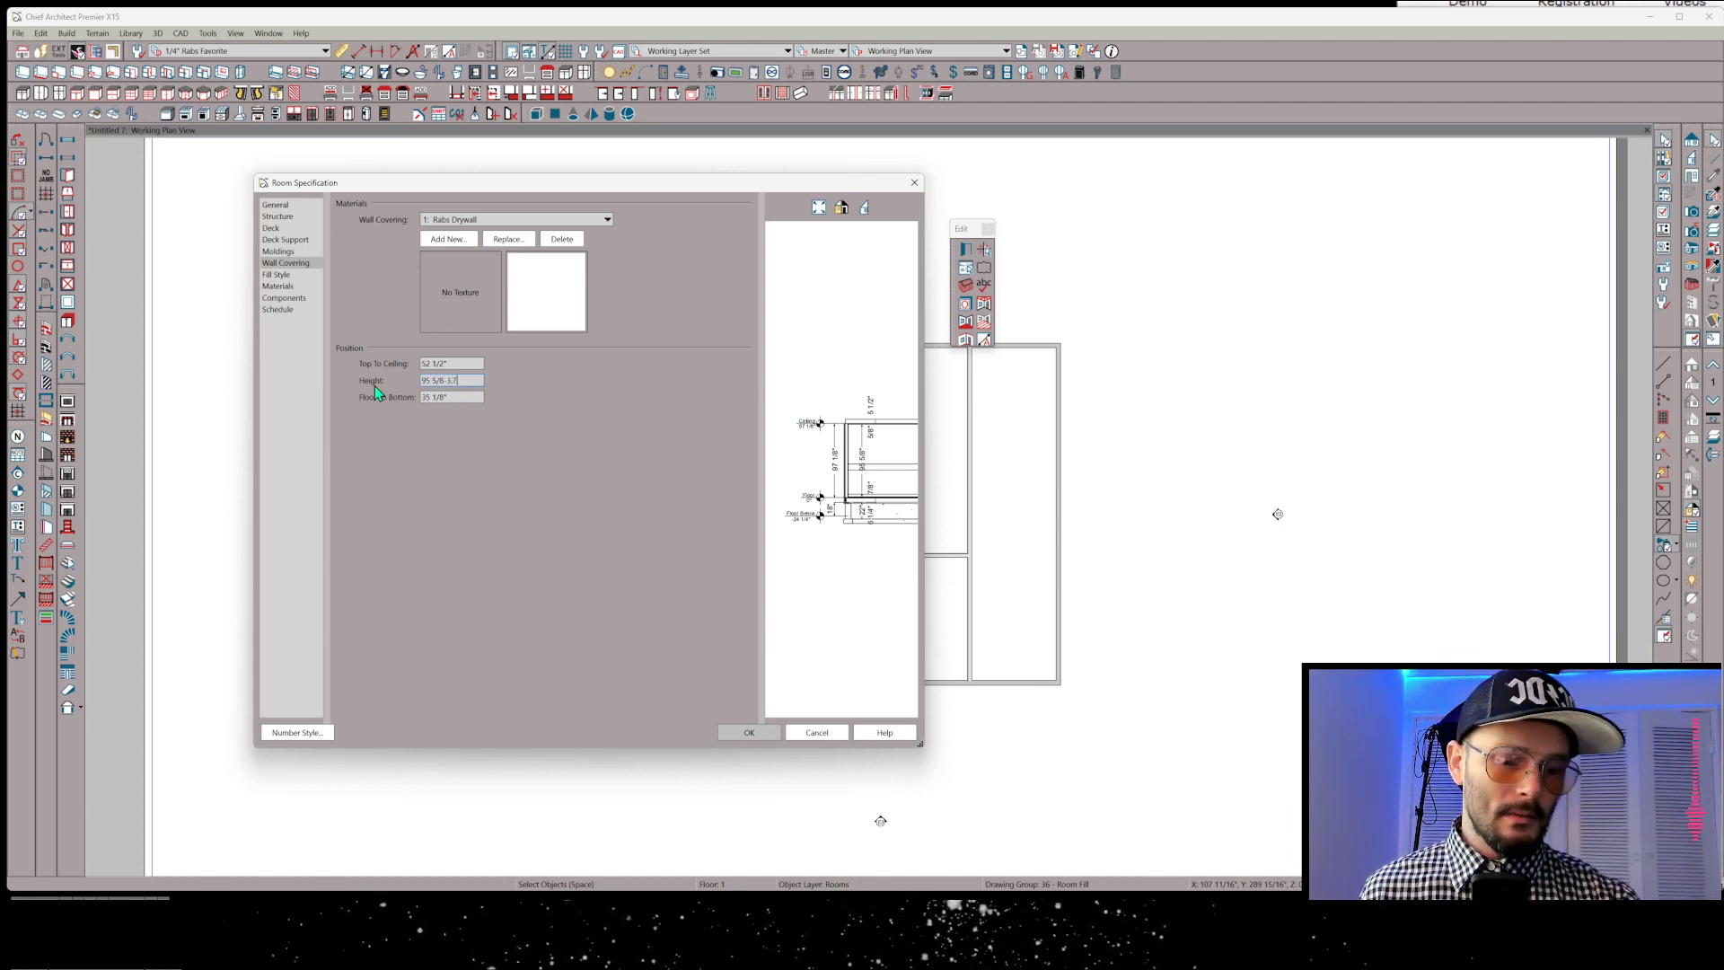
{"action": "key", "text": "shift+Tab"}
{"action": "type", "text": "0"}
{"action": "key", "text": "Tab"}
{"action": "key", "text": "Tab"}
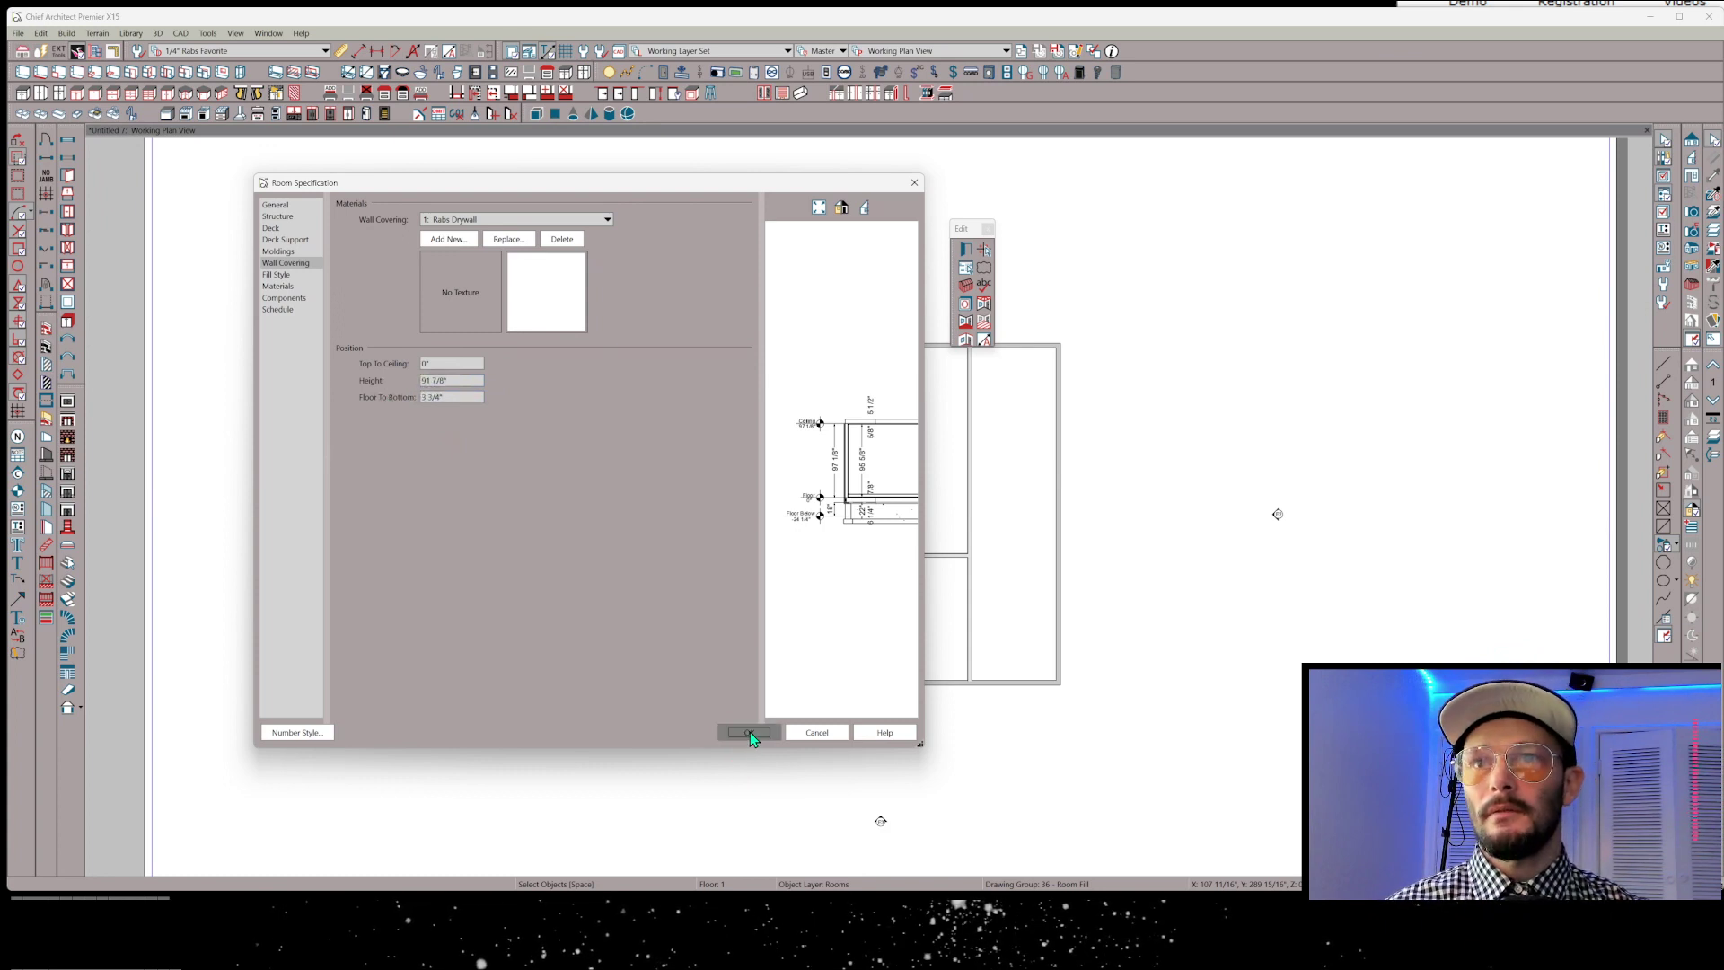
{"action": "left_click", "coordinate": [749, 732]}
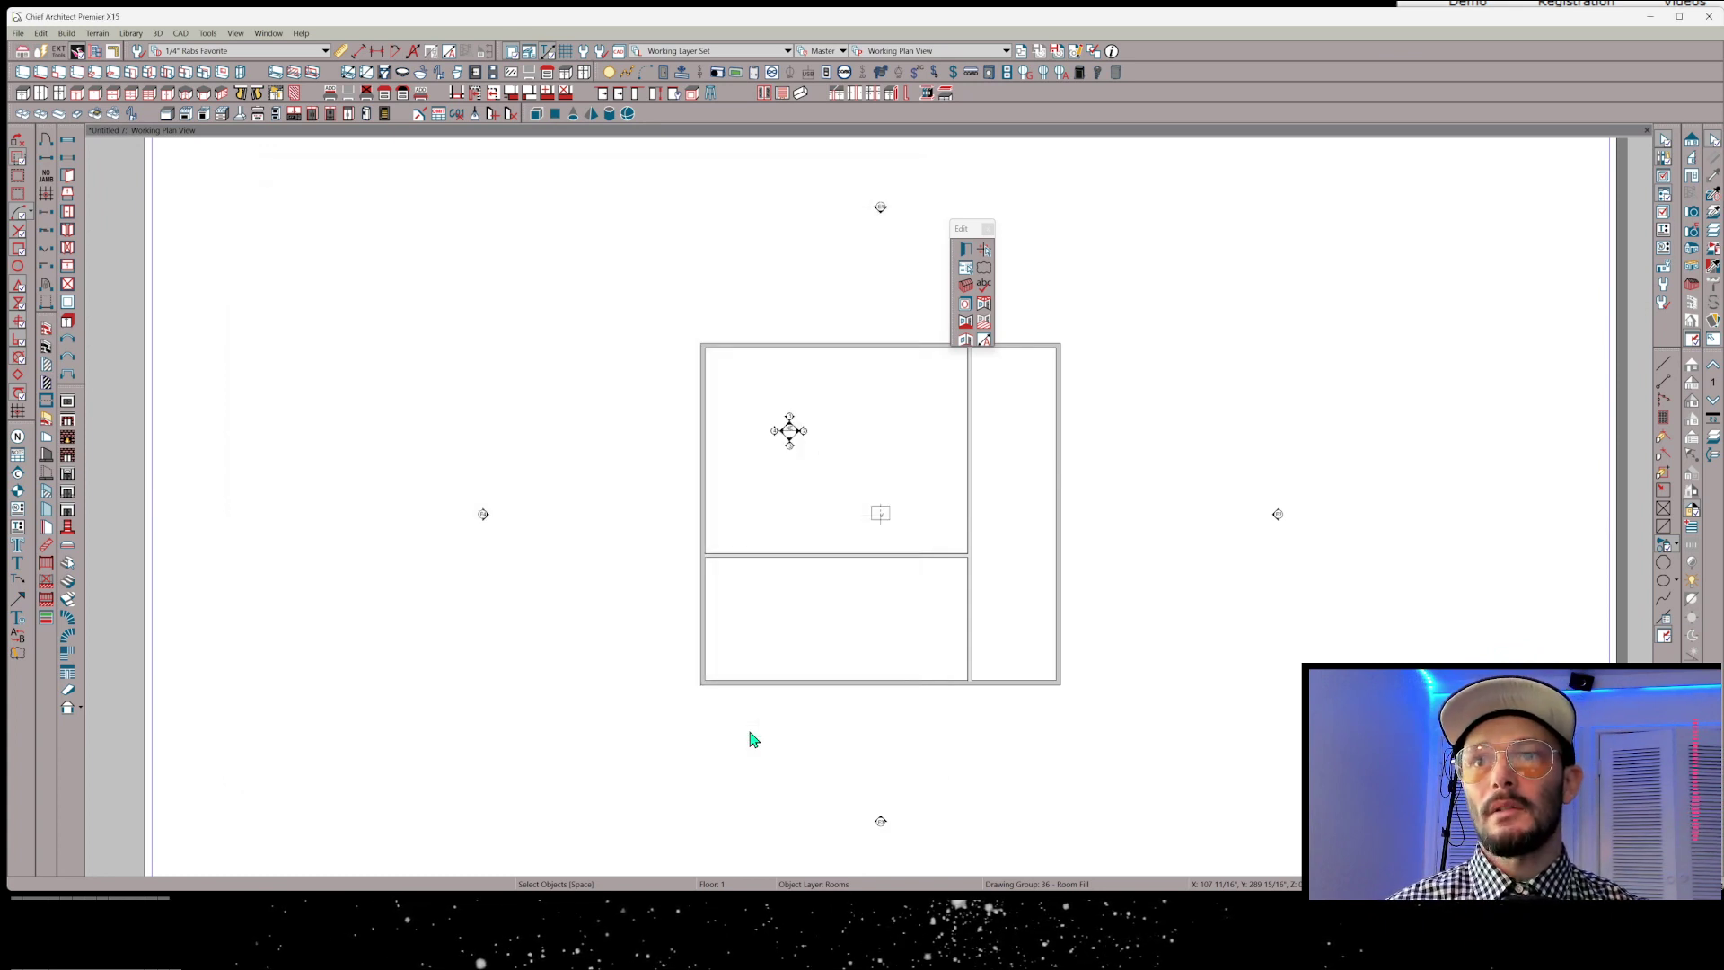
Place a Full Camera in the upper-left room aimed across it, and orbit toward a wall corner
{"action": "left_click", "coordinate": [1691, 224]}
{"action": "left_click_drag", "start_coordinate": [768, 366], "coordinate": [854, 425]}
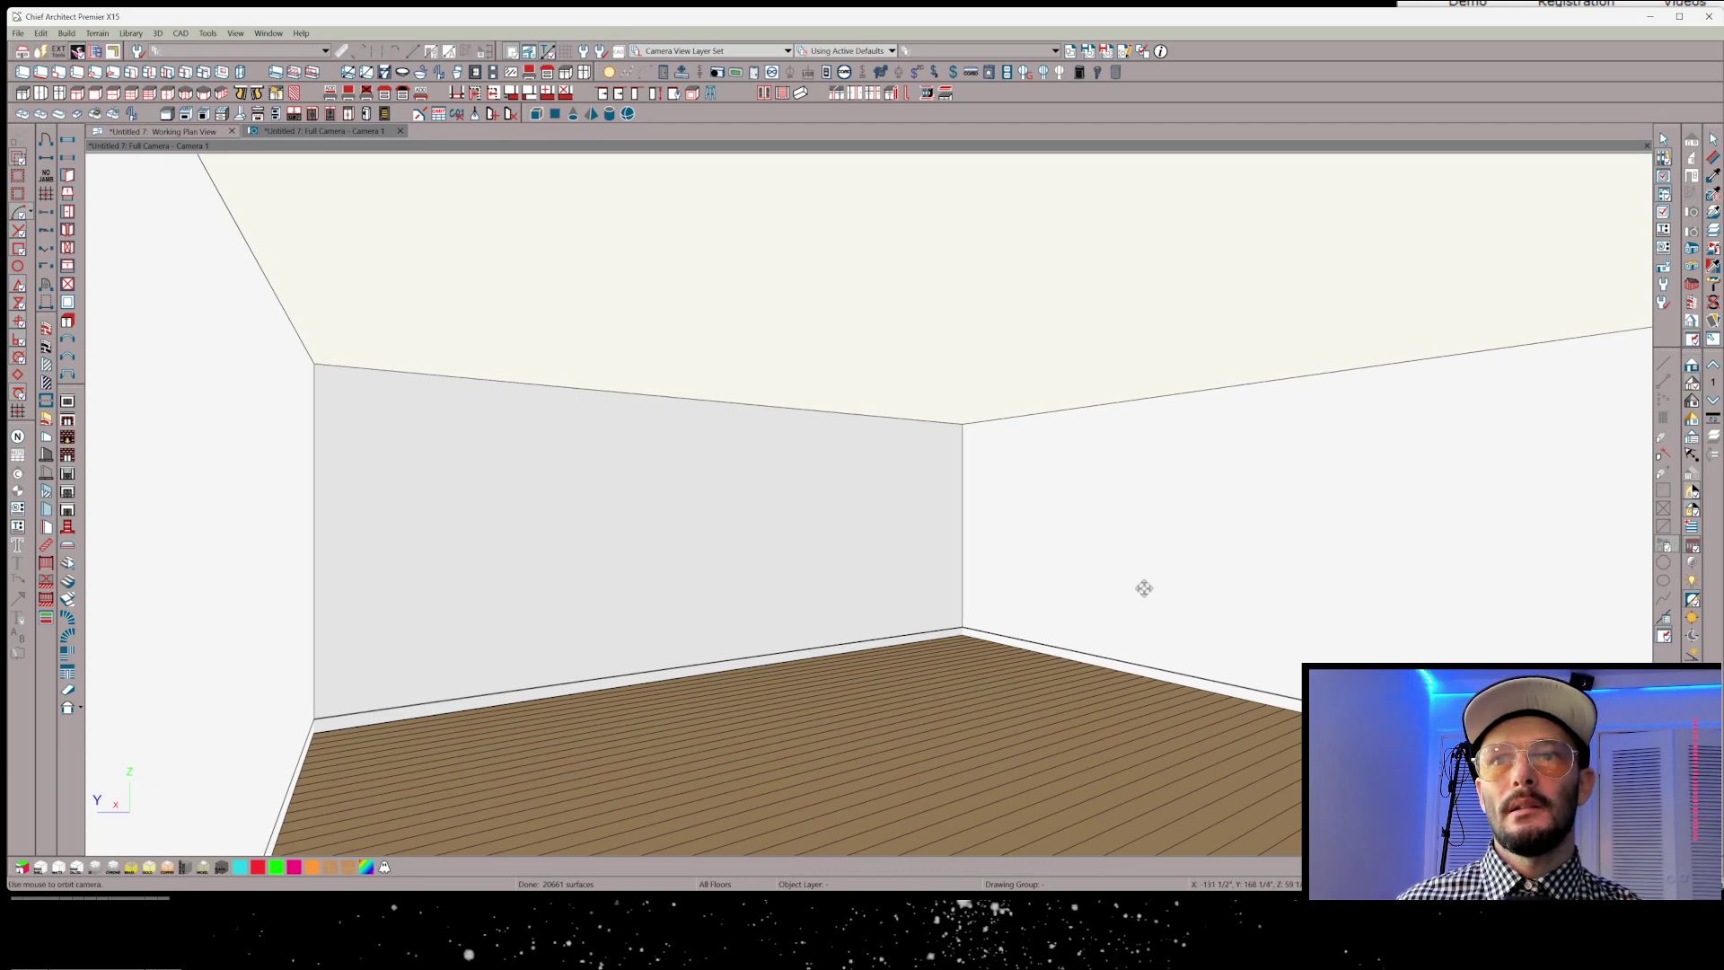
{"action": "left_click_drag", "start_coordinate": [1143, 589], "coordinate": [1118, 617]}
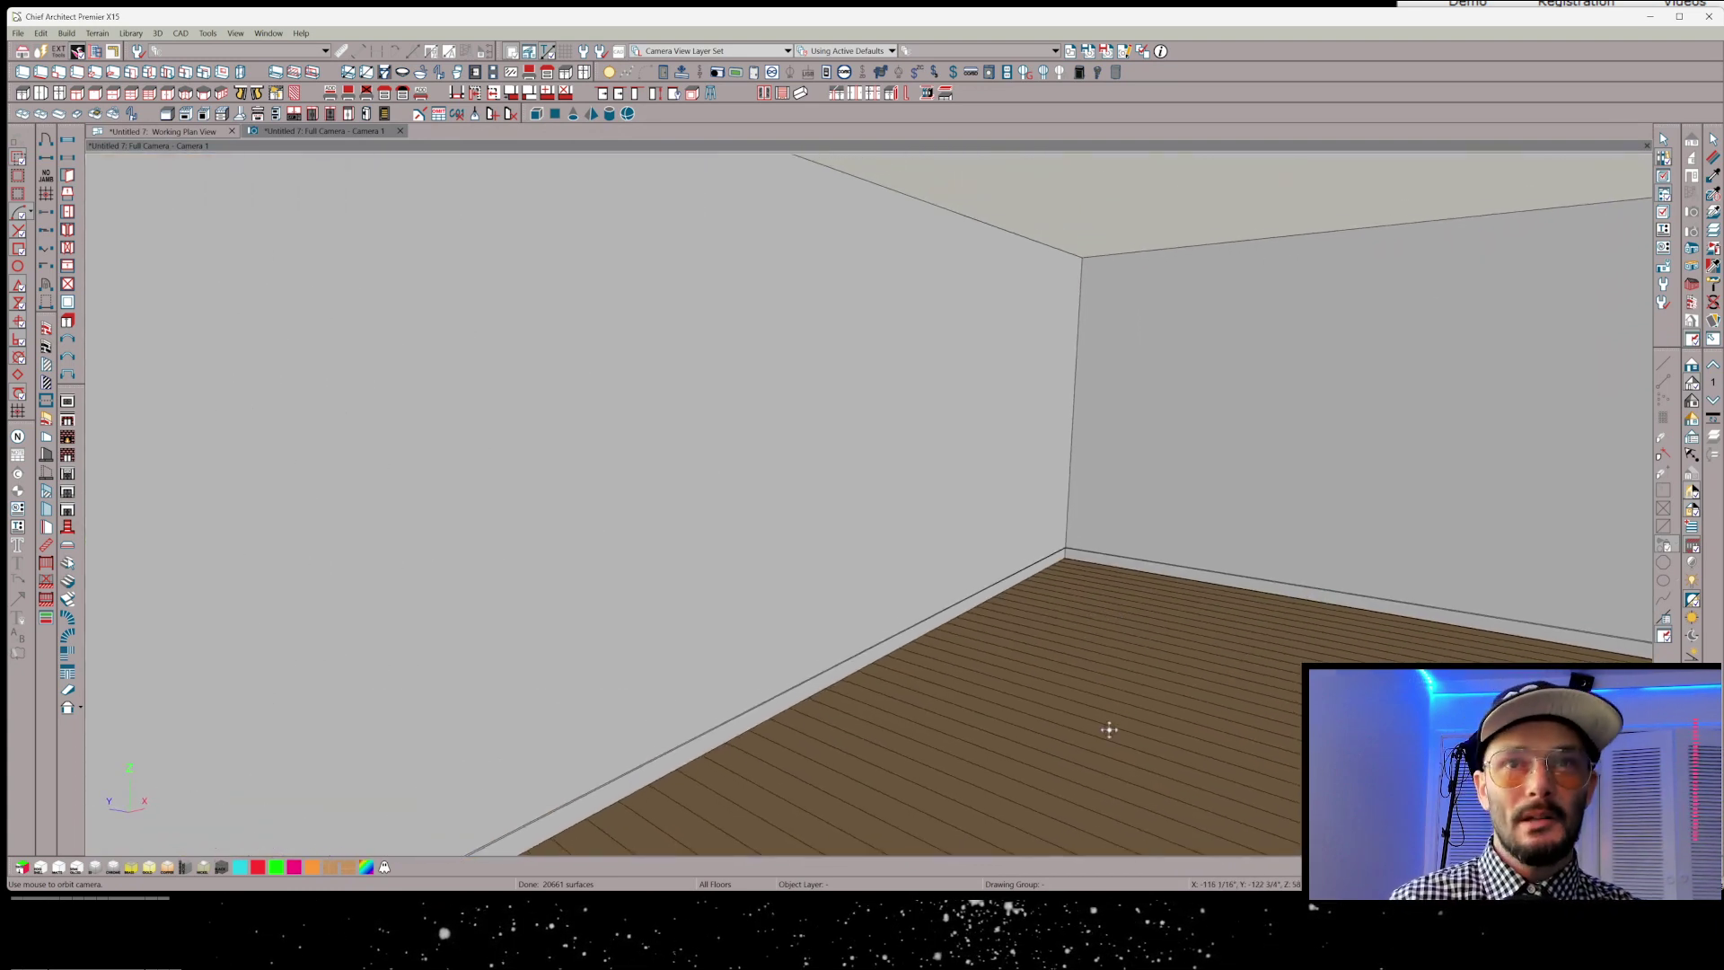